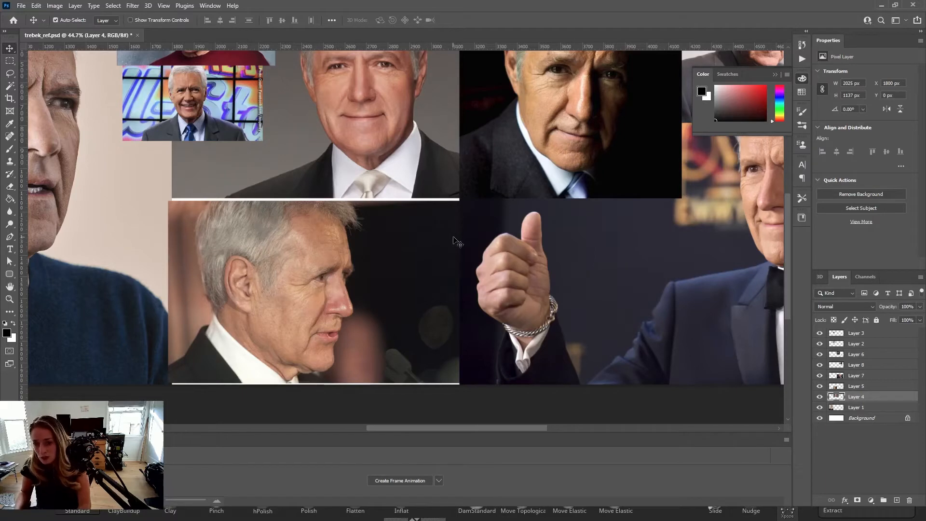
# - Examine the reference photos across the board, comparing the front, three-quarter and profile views of the head
pyautogui.press('space')
pyautogui.moveTo(512, 188); pyautogui.dragTo(315, 327)
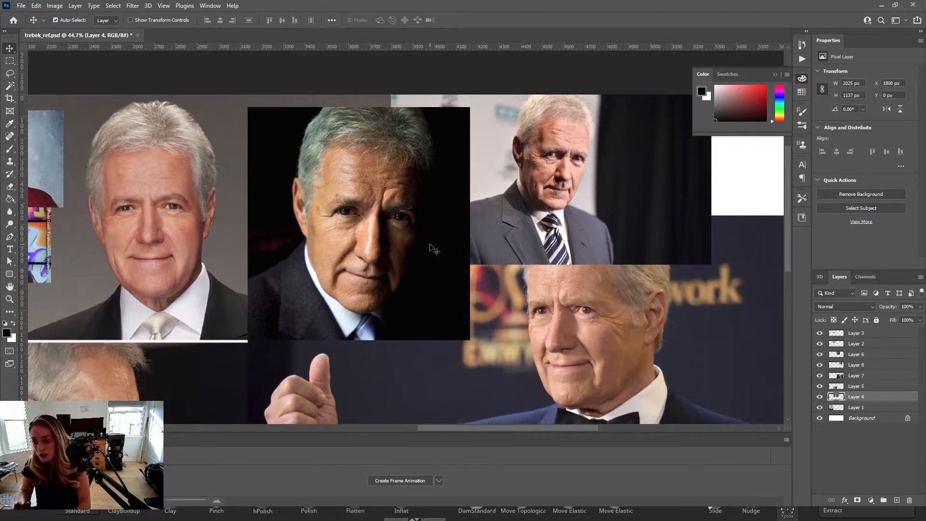
pyautogui.press('space')
pyautogui.moveTo(347, 293); pyautogui.dragTo(426, 272)
pyautogui.press('space')
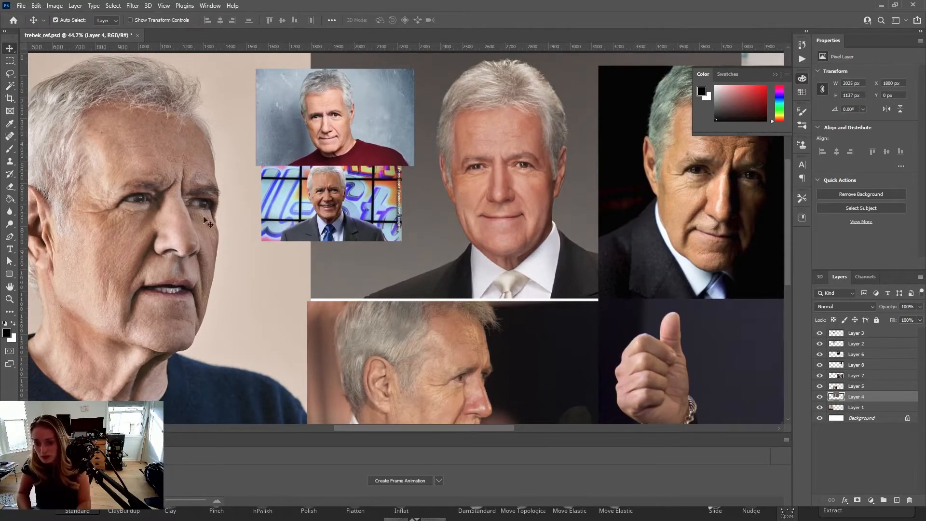
pyautogui.press('z')
pyautogui.moveTo(494, 255); pyautogui.dragTo(469, 251)
pyautogui.press('space')
pyautogui.moveTo(494, 246); pyautogui.dragTo(339, 191)
pyautogui.moveTo(504, 214); pyautogui.dragTo(279, 294)
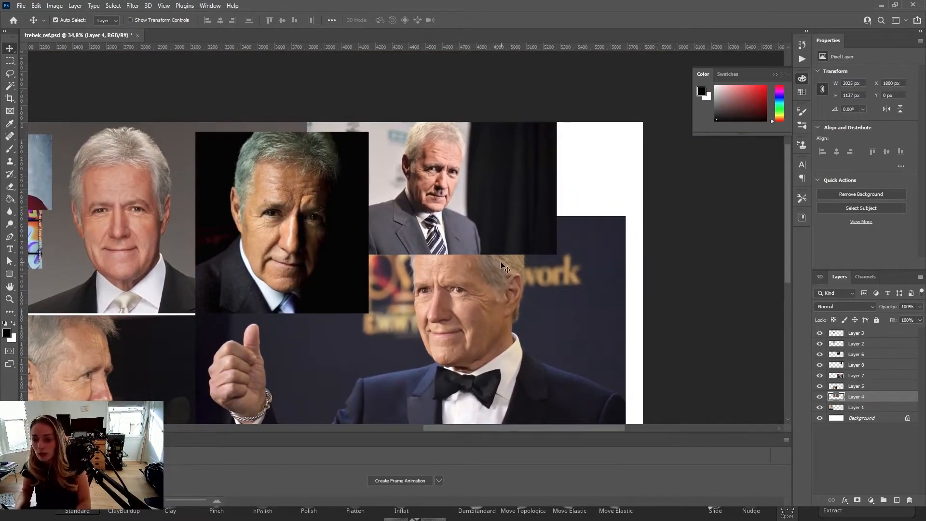
pyautogui.press('space')
pyautogui.moveTo(431, 301); pyautogui.dragTo(469, 242)
pyautogui.press('z')
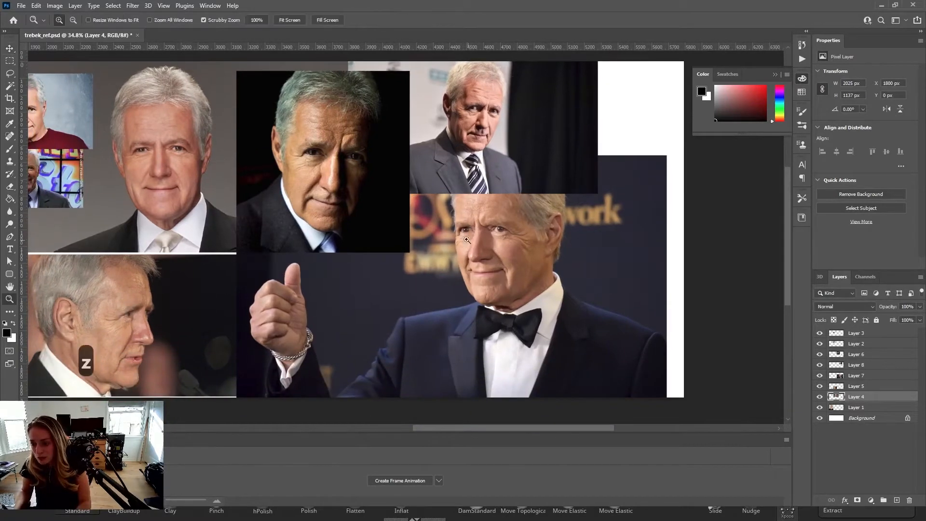
# - Add a new empty layer above Layer 3 at the top of the layer stack
pyautogui.press('space')
pyautogui.moveTo(449, 308); pyautogui.dragTo(794, 339)
pyautogui.click(856, 333)
pyautogui.click(897, 502)
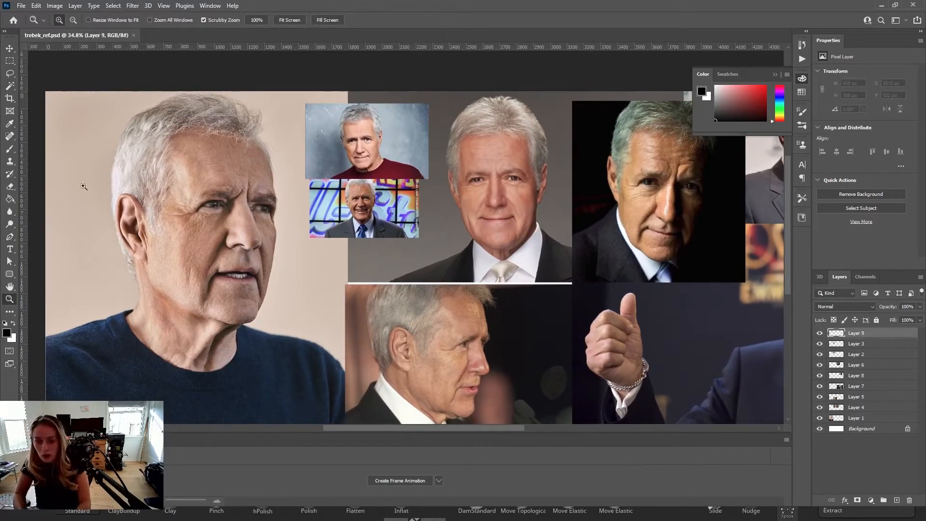
# - Set up the Brush tool with a bright blue foreground color and choose a brush preset for drawing over the photos
pyautogui.press('b')
pyautogui.moveTo(778, 107); pyautogui.dragTo(764, 85)
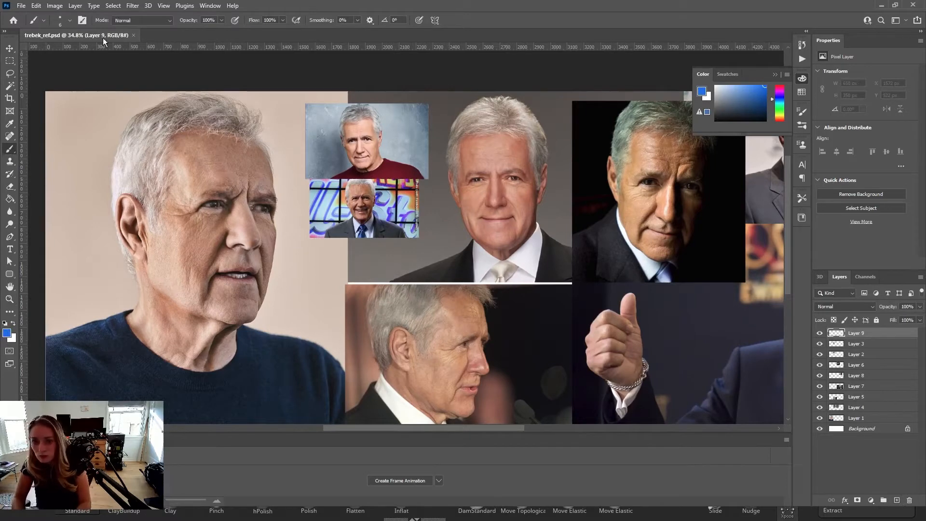
pyautogui.click(70, 21)
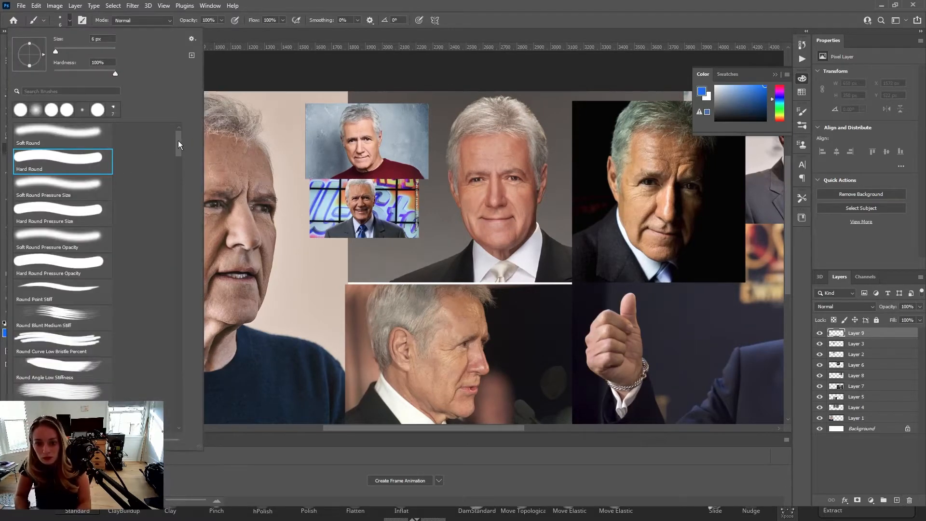
pyautogui.scroll(-2, 178, 140)
pyautogui.click(58, 256)
pyautogui.click(71, 22)
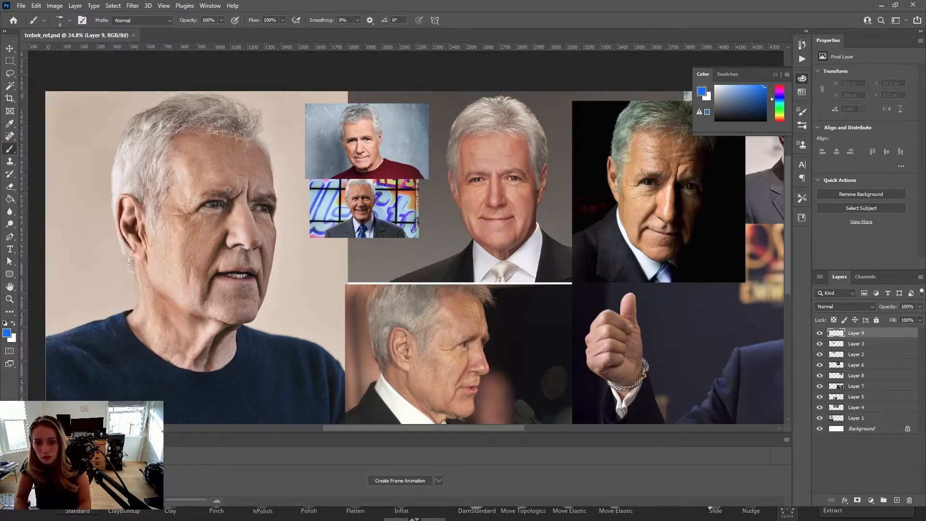
# - Examine the head shape in the large three-quarter portrait closely and compare it with the other reference photos
pyautogui.press('space')
pyautogui.moveTo(238, 252); pyautogui.dragTo(296, 270)
pyautogui.press('z')
pyautogui.moveTo(269, 237)
pyautogui.mouseDown()
pyautogui.moveTo(389, 235)
pyautogui.moveTo(321, 234)
pyautogui.mouseUp()
pyautogui.press('z')
pyautogui.press('space')
pyautogui.moveTo(515, 233)
pyautogui.mouseDown()
pyautogui.moveTo(468, 221)
pyautogui.moveTo(483, 220)
pyautogui.mouseUp()
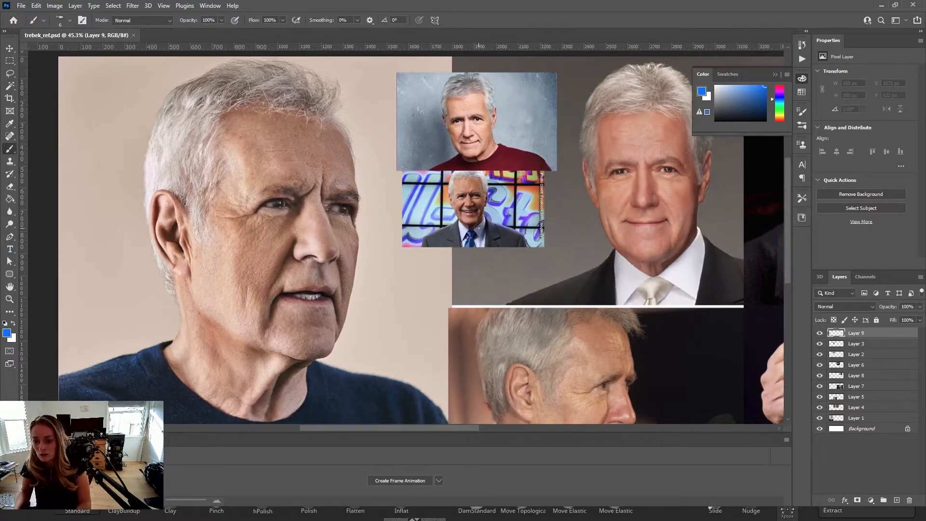
pyautogui.press('space')
pyautogui.moveTo(571, 232); pyautogui.dragTo(305, 220)
pyautogui.press('space')
pyautogui.press('space')
pyautogui.moveTo(523, 230); pyautogui.dragTo(376, 237)
pyautogui.moveTo(398, 227); pyautogui.dragTo(555, 151)
pyautogui.moveTo(454, 183); pyautogui.dragTo(574, 166)
pyautogui.moveTo(444, 217); pyautogui.dragTo(627, 242)
pyautogui.moveTo(448, 204); pyautogui.dragTo(513, 247)
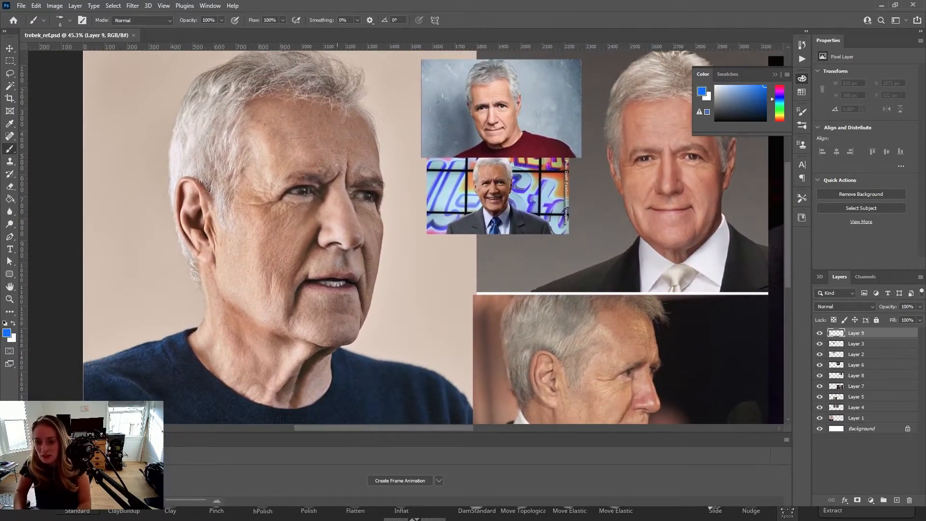
# - Draw overlapping blue construction circles around the cranium of the large three-quarter portrait with the blue sweater
pyautogui.moveTo(244, 97); pyautogui.dragTo(357, 229)
pyautogui.hotkey('ctrl', 'z')
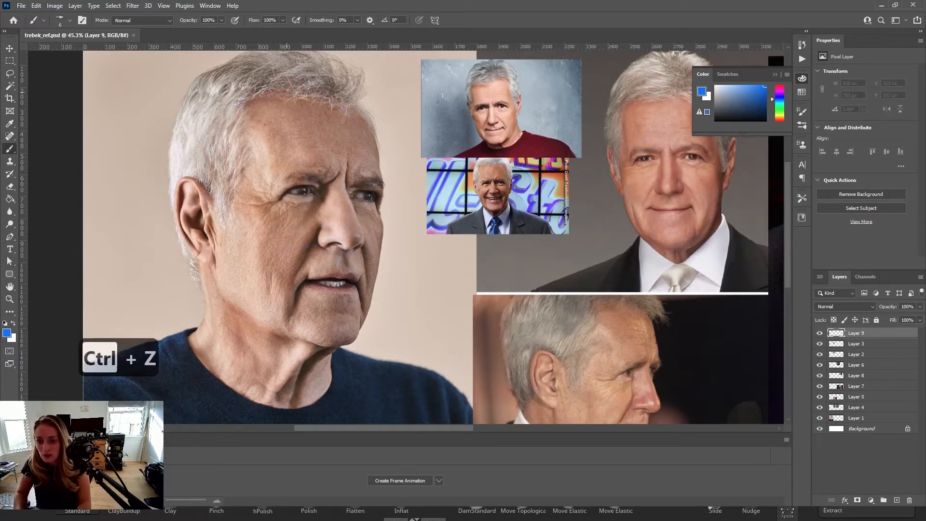
pyautogui.moveTo(251, 80)
pyautogui.mouseDown()
pyautogui.moveTo(227, 275)
pyautogui.moveTo(368, 169)
pyautogui.moveTo(186, 213)
pyautogui.moveTo(245, 98)
pyautogui.moveTo(265, 276)
pyautogui.mouseUp()
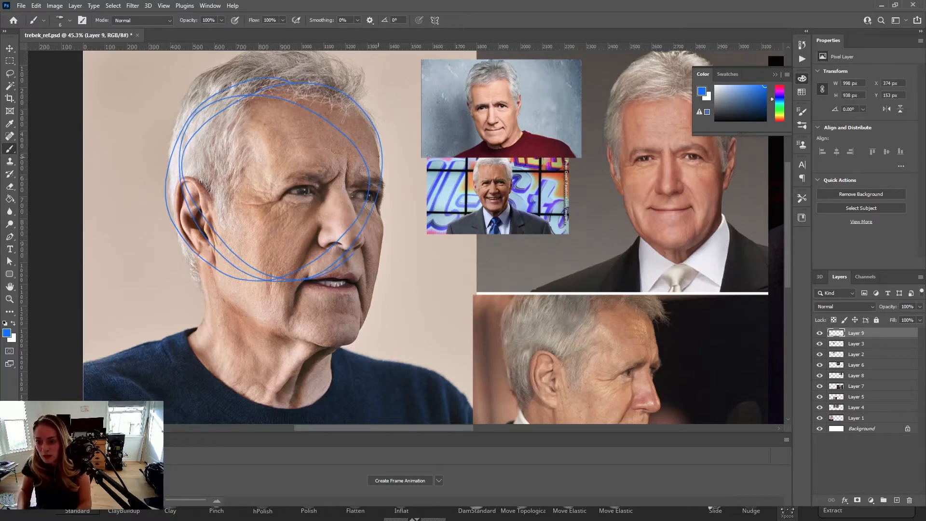
# - Trace the brow and cheekbone contour along the far edge of the face in the blue-sweater portrait
pyautogui.moveTo(380, 167); pyautogui.dragTo(383, 185)
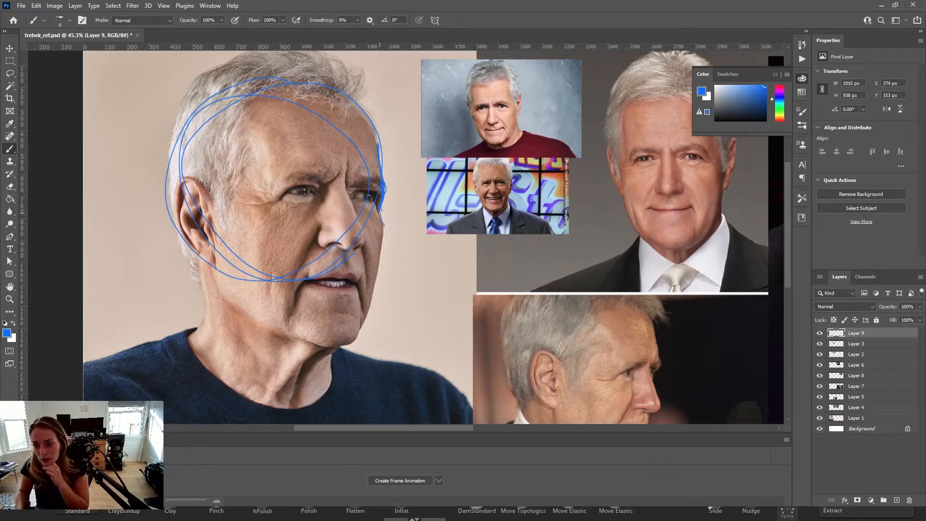
pyautogui.moveTo(368, 308); pyautogui.dragTo(384, 242)
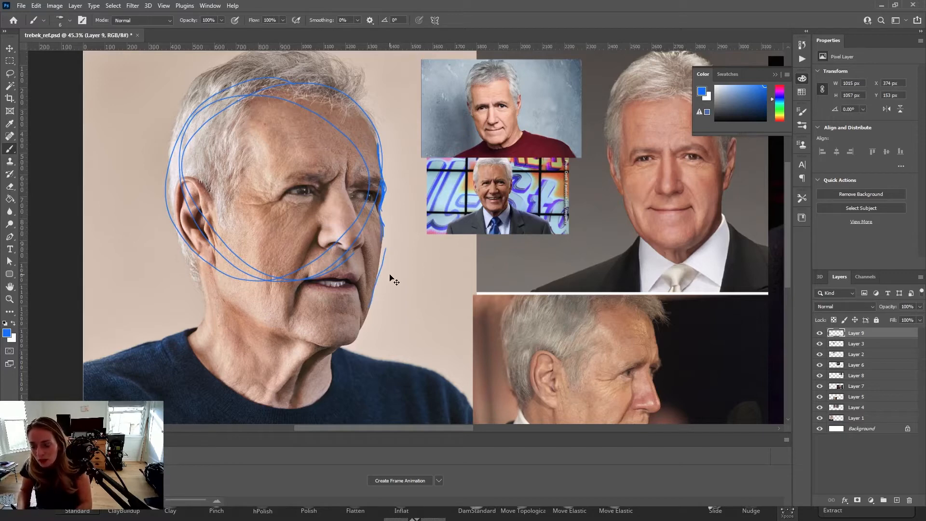
pyautogui.hotkey('ctrl', 'z')
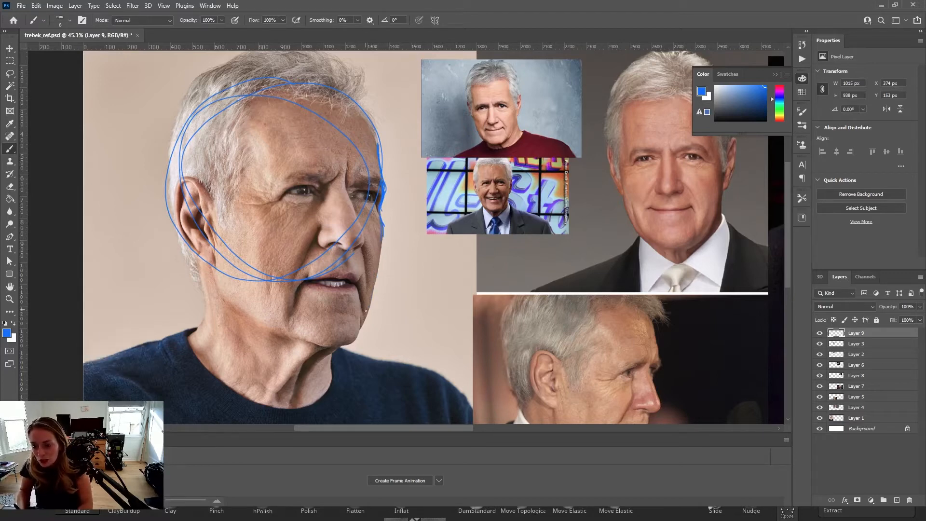
# - Trace the side of the cheek and jaw on the portrait with the black background
pyautogui.press('space')
pyautogui.moveTo(476, 224)
pyautogui.mouseDown()
pyautogui.moveTo(370, 204)
pyautogui.moveTo(236, 266)
pyautogui.moveTo(409, 215)
pyautogui.mouseUp()
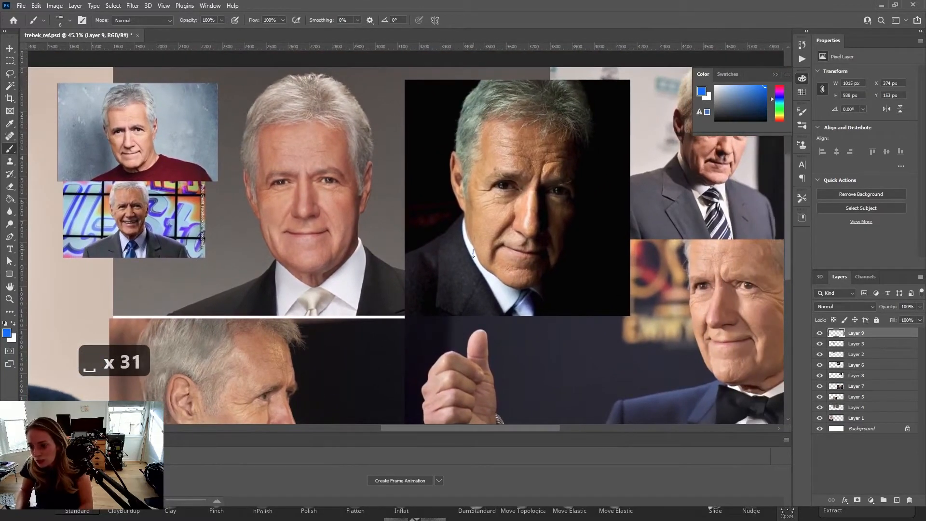
pyautogui.moveTo(469, 196); pyautogui.dragTo(477, 262)
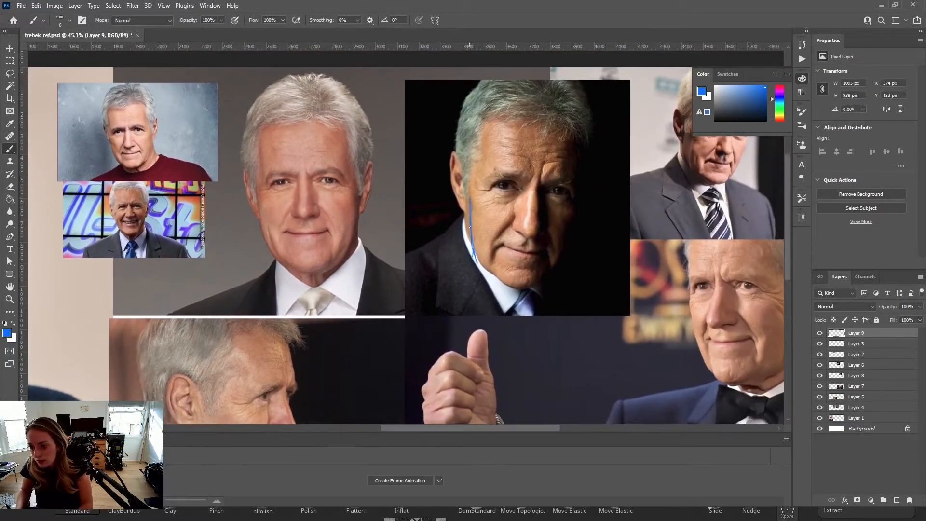
# - Trace the lower face on the blue-sweater portrait, from the cheek plane down to the jaw and along the far cheek
pyautogui.press('space')
pyautogui.moveTo(282, 229); pyautogui.dragTo(361, 215)
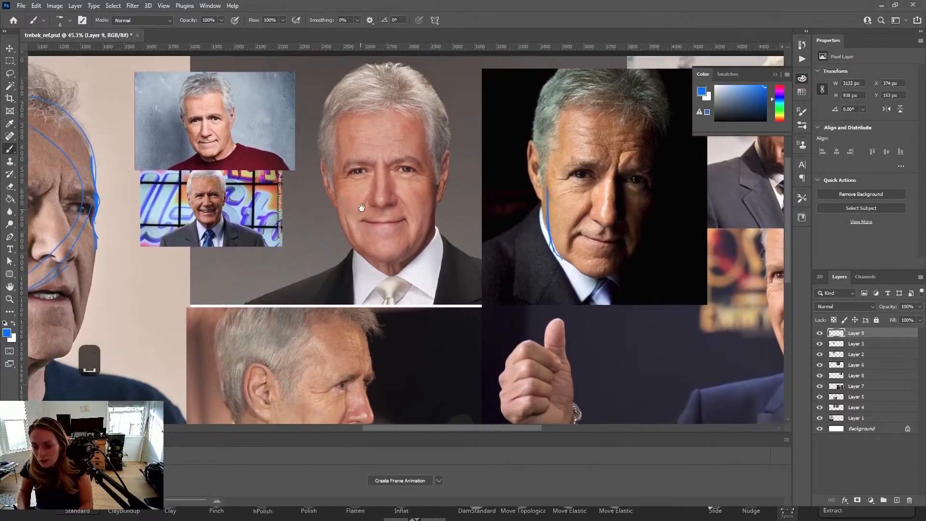
pyautogui.moveTo(210, 234); pyautogui.dragTo(415, 192)
pyautogui.moveTo(270, 217); pyautogui.dragTo(389, 195)
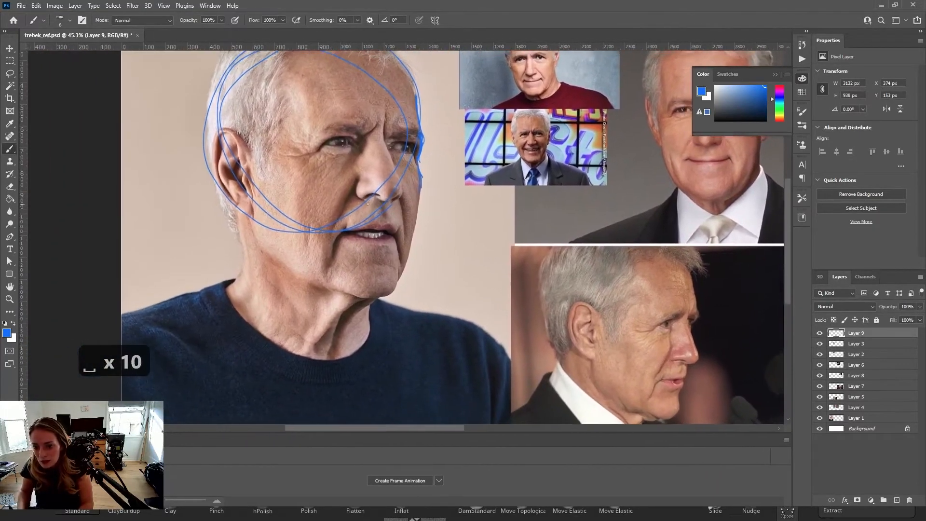
pyautogui.moveTo(297, 175); pyautogui.dragTo(297, 205)
pyautogui.moveTo(306, 249); pyautogui.dragTo(322, 280)
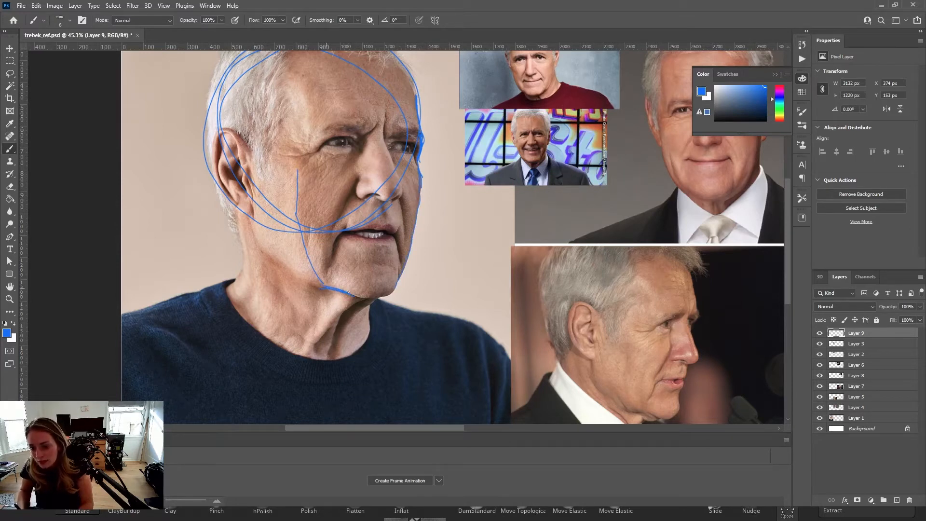
# - Extend the jaw trace toward the chin on the black-background portrait, undoing the last stroke
pyautogui.press('space')
pyautogui.moveTo(577, 266); pyautogui.dragTo(325, 310)
pyautogui.moveTo(590, 226); pyautogui.dragTo(496, 241)
pyautogui.press('z')
pyautogui.moveTo(496, 242); pyautogui.dragTo(516, 252)
pyautogui.moveTo(425, 225); pyautogui.dragTo(442, 236)
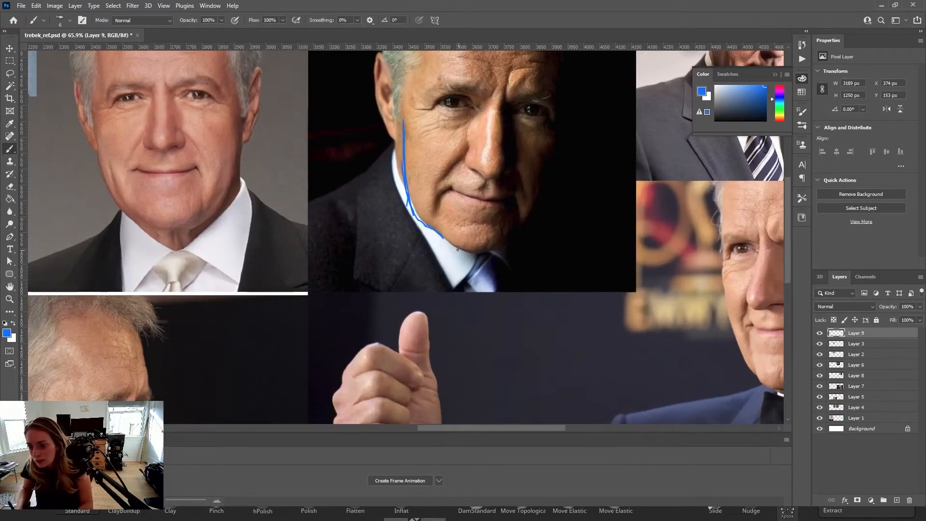
pyautogui.hotkey('ctrl', 'z')
# - Trace the cheek and jaw corner on the small portrait with the maroon sweater
pyautogui.press('space')
pyautogui.moveTo(480, 254); pyautogui.dragTo(425, 270)
pyautogui.press('space')
pyautogui.moveTo(323, 269); pyautogui.dragTo(675, 237)
pyautogui.moveTo(253, 313); pyautogui.dragTo(353, 381)
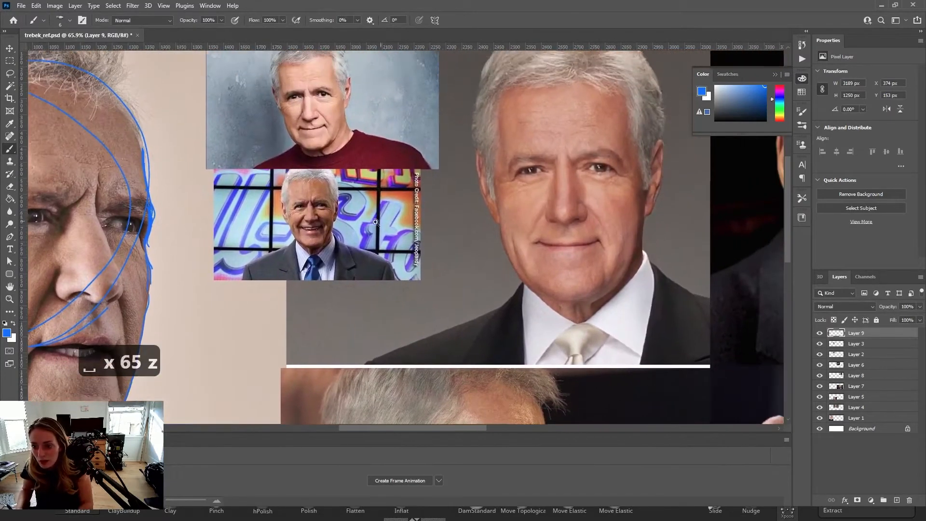
pyautogui.press('z')
pyautogui.moveTo(343, 245); pyautogui.dragTo(369, 245)
pyautogui.moveTo(281, 254); pyautogui.dragTo(294, 252)
pyautogui.hotkey('ctrl', 'z')
pyautogui.scroll(5, 301, 263)
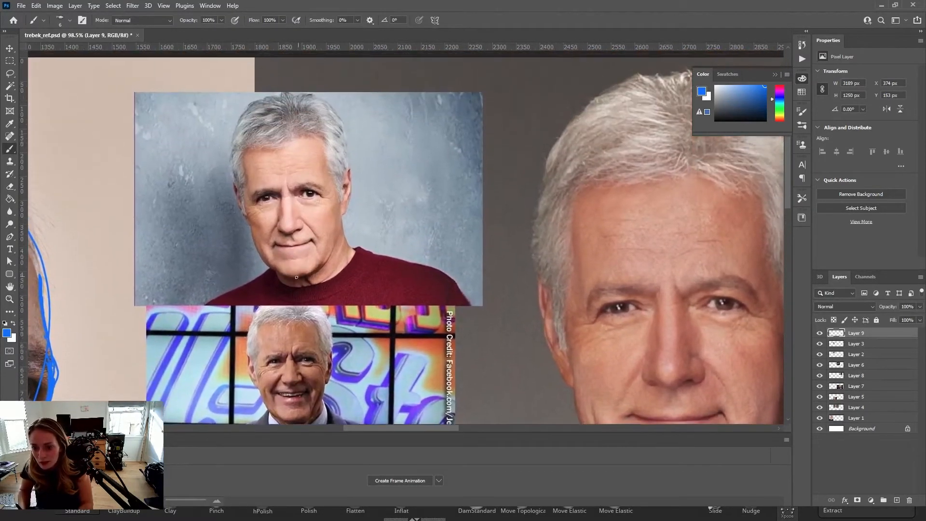
pyautogui.moveTo(287, 276)
pyautogui.mouseDown()
pyautogui.moveTo(314, 276)
pyautogui.moveTo(268, 267)
pyautogui.mouseUp()
pyautogui.hotkey('ctrl', 'z')
pyautogui.moveTo(250, 217); pyautogui.dragTo(257, 253)
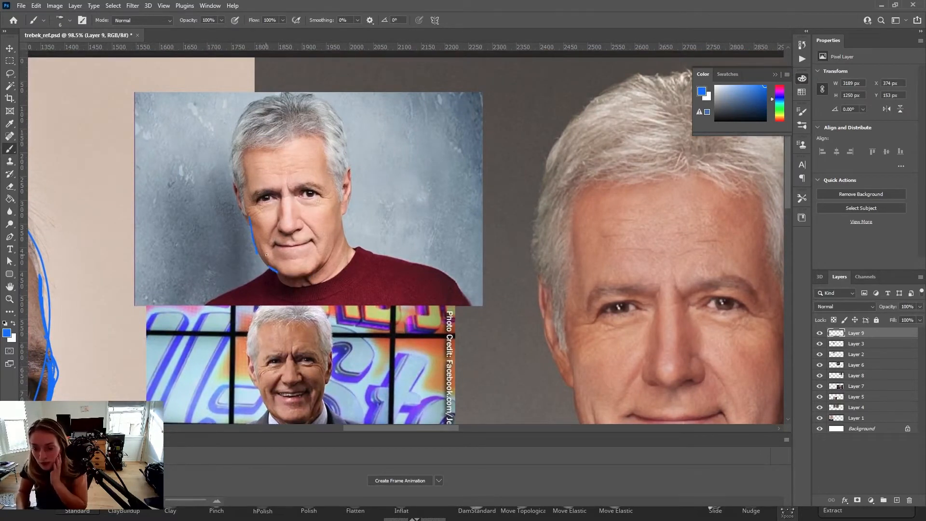
# - Complete the blocky face outline on the maroon-sweater portrait across the forehead, down the opposite side and around the chin
pyautogui.press('space')
pyautogui.moveTo(356, 267)
pyautogui.mouseDown()
pyautogui.moveTo(381, 207)
pyautogui.moveTo(377, 225)
pyautogui.moveTo(360, 225)
pyautogui.mouseUp()
pyautogui.press('z')
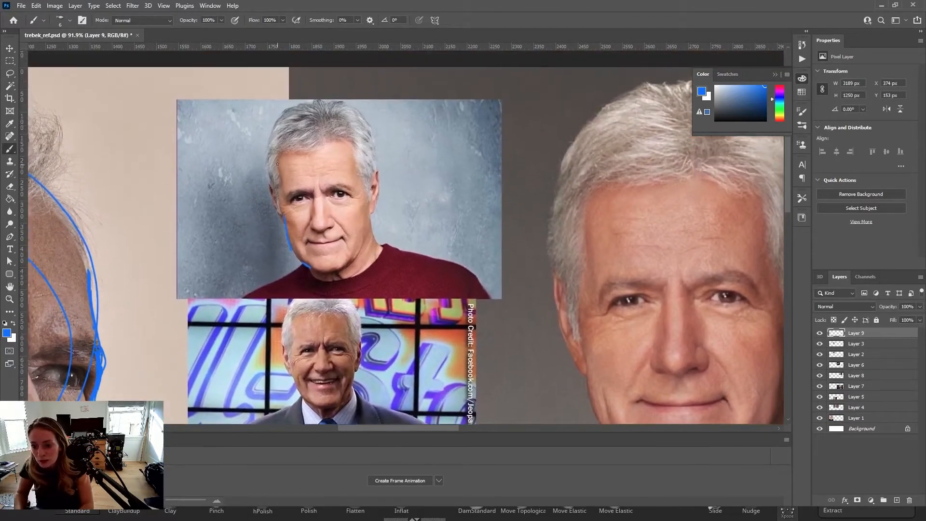
pyautogui.moveTo(280, 152)
pyautogui.mouseDown()
pyautogui.moveTo(352, 144)
pyautogui.moveTo(361, 203)
pyautogui.mouseUp()
pyautogui.moveTo(356, 160); pyautogui.dragTo(368, 239)
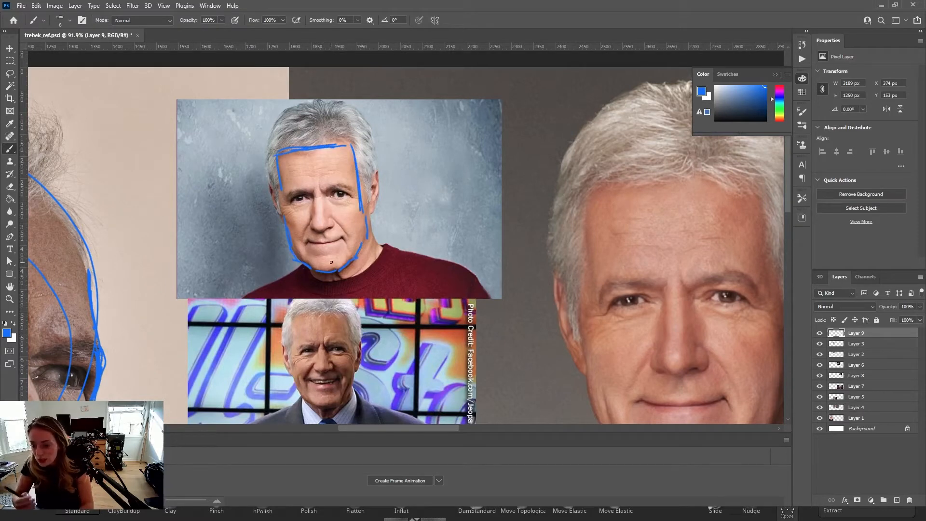
# - Trace the bridge of the nose on the profile photo, undoing the strokes that run down past the tip
pyautogui.press('z')
pyautogui.press('z')
pyautogui.moveTo(436, 224); pyautogui.dragTo(405, 224)
pyautogui.moveTo(237, 324)
pyautogui.mouseDown()
pyautogui.moveTo(386, 254)
pyautogui.moveTo(423, 250)
pyautogui.moveTo(407, 215)
pyautogui.moveTo(447, 209)
pyautogui.moveTo(401, 171)
pyautogui.moveTo(421, 197)
pyautogui.moveTo(434, 157)
pyautogui.moveTo(378, 184)
pyautogui.moveTo(516, 279)
pyautogui.moveTo(455, 225)
pyautogui.mouseUp()
pyautogui.press('z')
pyautogui.press('z')
pyautogui.hotkey('ctrl', 'z')
pyautogui.press('z')
pyautogui.click(455, 225)
pyautogui.press('b')
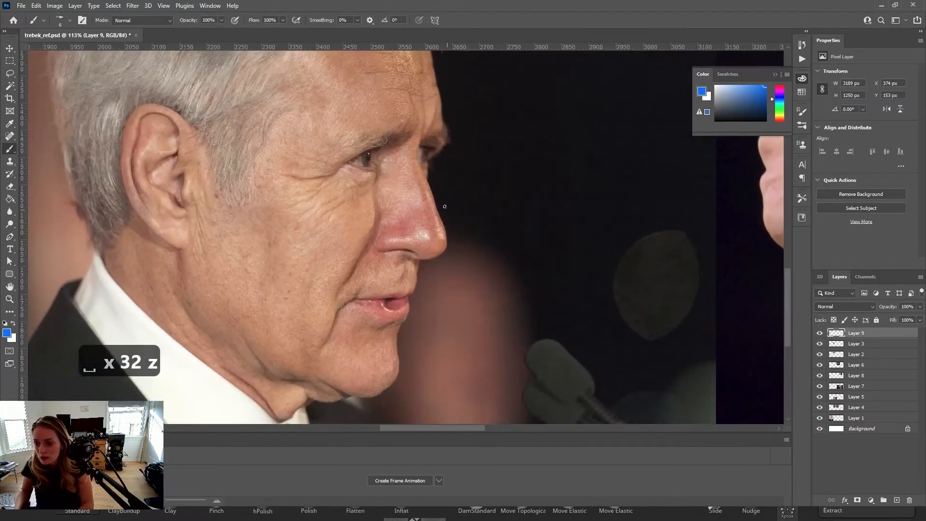
pyautogui.moveTo(418, 164)
pyautogui.mouseDown()
pyautogui.moveTo(440, 213)
pyautogui.moveTo(420, 162)
pyautogui.mouseUp()
pyautogui.hotkey('ctrl', 'z')
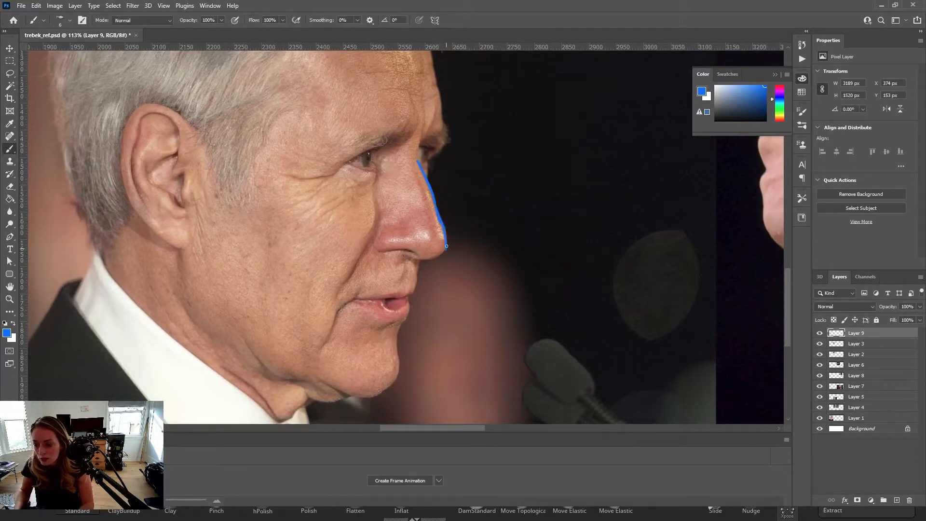
pyautogui.hotkey('ctrl', 'z')
pyautogui.hotkey('ctrl', 'z')
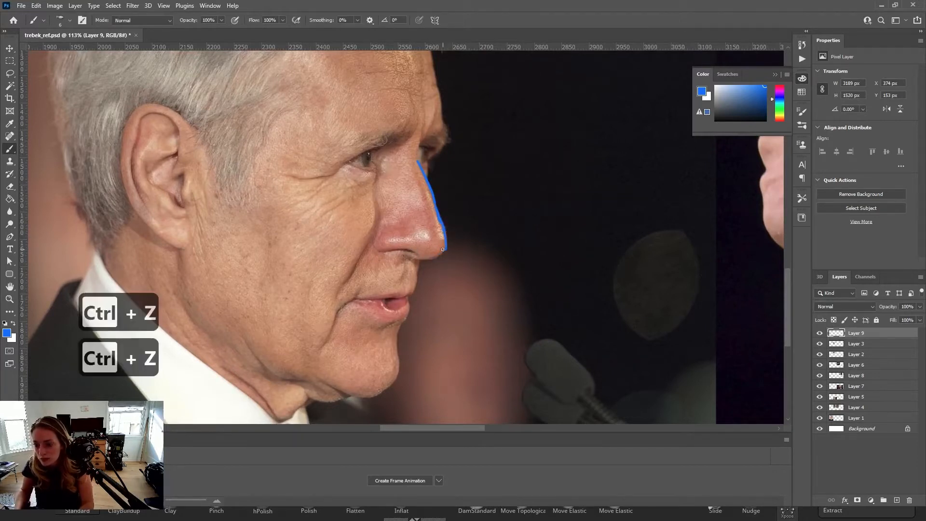
pyautogui.hotkey('ctrl', 'z')
# - Mark the ball of the nose tip, the nostril wing line and the underside of the nose on the profile photo
pyautogui.click(424, 234)
pyautogui.hotkey('ctrl', 'z')
pyautogui.moveTo(382, 240)
pyautogui.mouseDown()
pyautogui.moveTo(424, 251)
pyautogui.moveTo(422, 236)
pyautogui.mouseUp()
pyautogui.hotkey('ctrl', 'z')
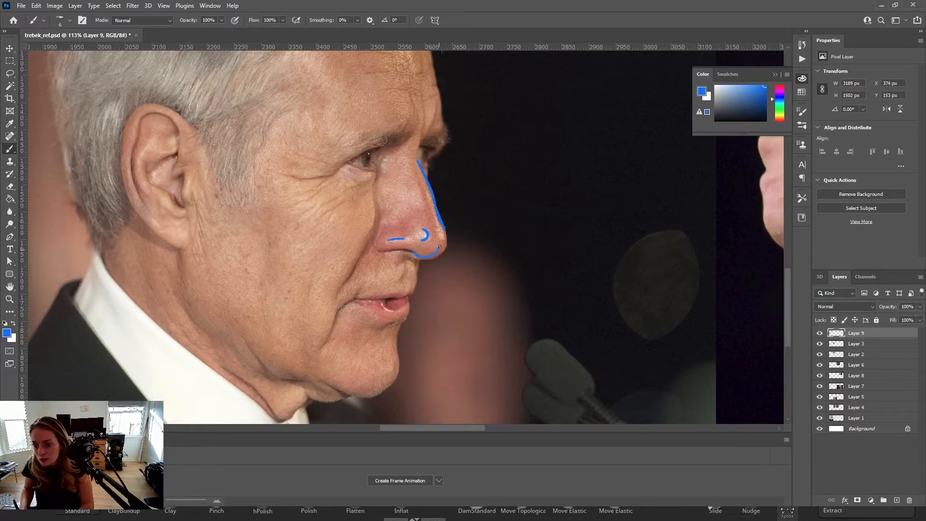
pyautogui.hotkey('ctrl', 'z')
pyautogui.moveTo(383, 253); pyautogui.dragTo(399, 250)
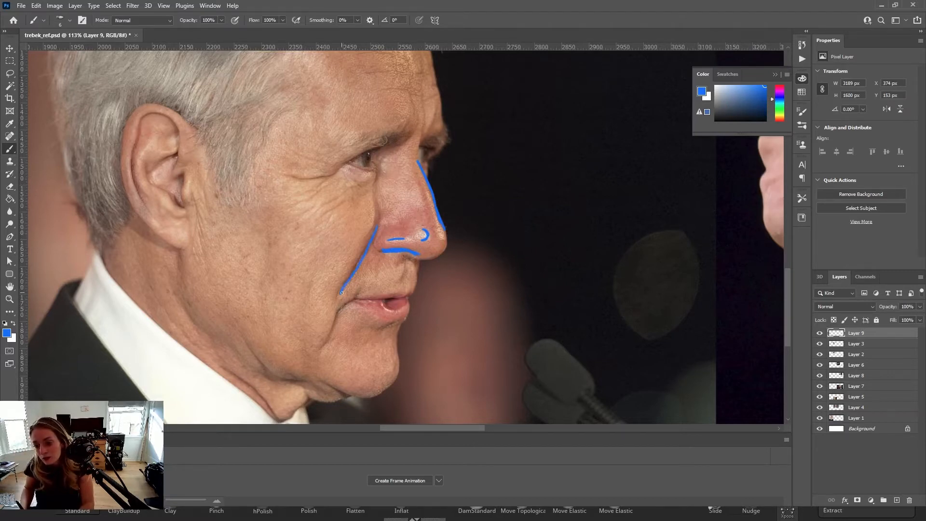
# - Try tracing the nasolabial fold from the nostril toward the mouth corner on the profile photo, undoing each attempt
pyautogui.hotkey('ctrl', 'z')
pyautogui.hotkey('ctrl', 'z')
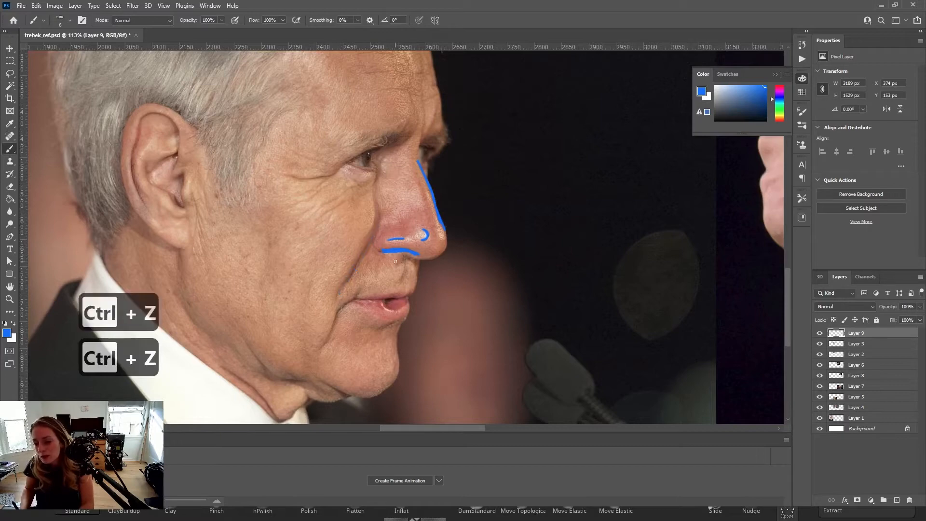
pyautogui.press('z')
pyautogui.moveTo(374, 273)
pyautogui.mouseDown()
pyautogui.moveTo(366, 252)
pyautogui.moveTo(360, 266)
pyautogui.mouseUp()
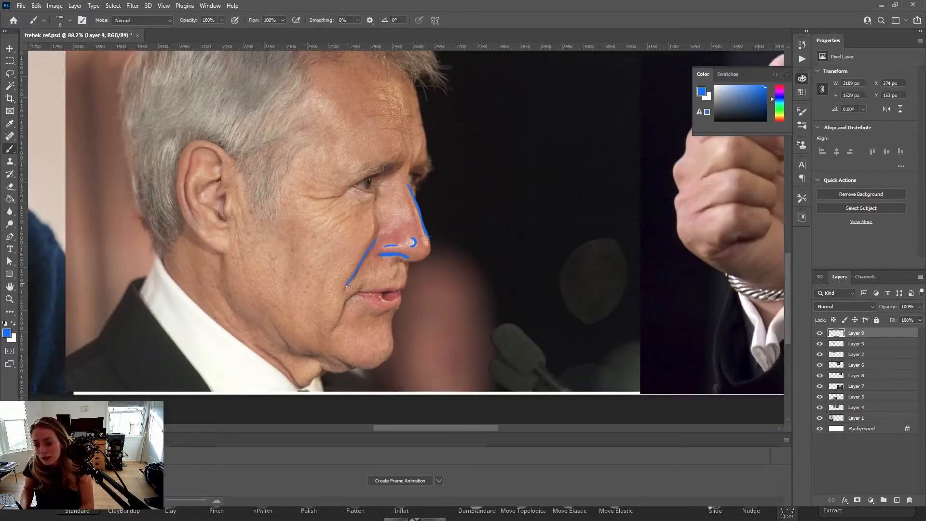
pyautogui.hotkey('ctrl', 'z')
pyautogui.press('z')
pyautogui.press('z')
pyautogui.moveTo(371, 242)
pyautogui.mouseDown()
pyautogui.moveTo(386, 276)
pyautogui.moveTo(381, 258)
pyautogui.mouseUp()
pyautogui.press('z')
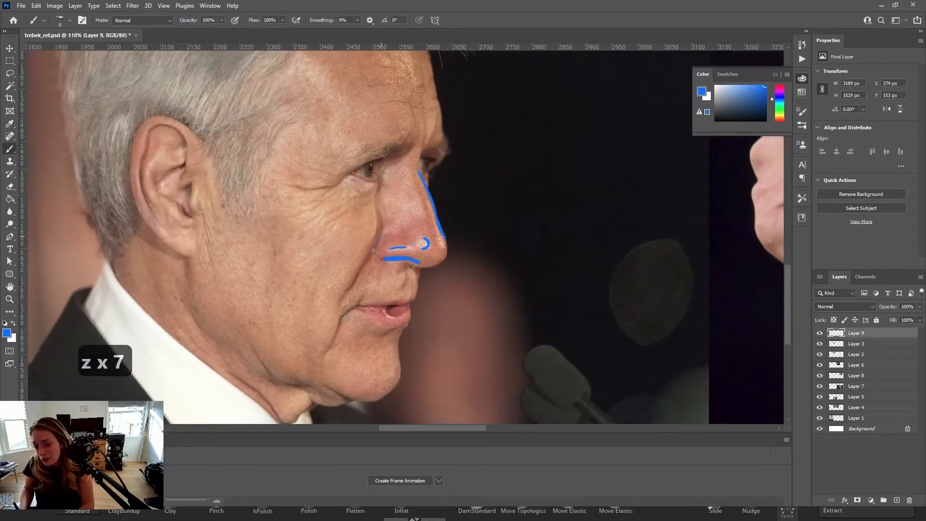
pyautogui.hotkey('ctrl', 'z')
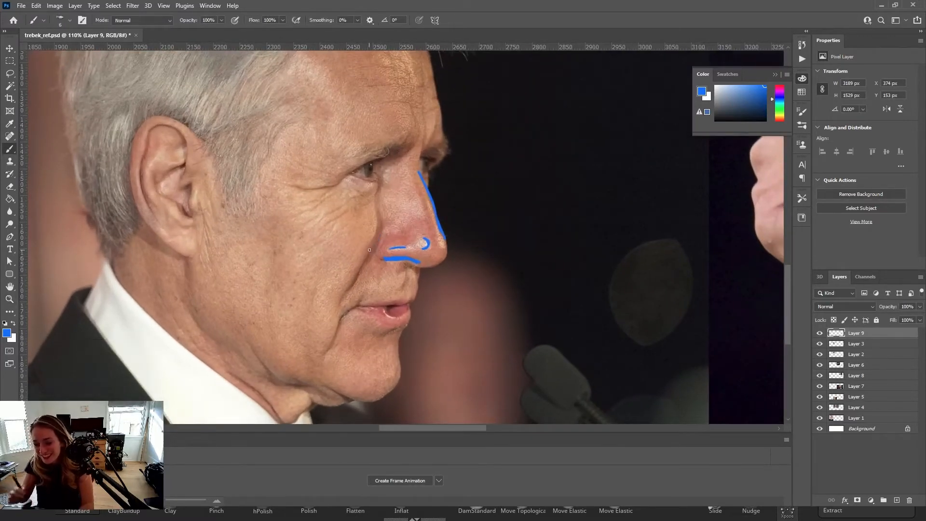
# - Trace the nasolabial fold from beside the nostril down toward the mouth corner on the profile photo
pyautogui.press('space')
pyautogui.moveTo(497, 217); pyautogui.dragTo(322, 277)
pyautogui.moveTo(519, 132); pyautogui.dragTo(397, 268)
pyautogui.press('z')
pyautogui.moveTo(448, 243)
pyautogui.mouseDown()
pyautogui.moveTo(417, 221)
pyautogui.moveTo(382, 262)
pyautogui.mouseUp()
pyautogui.press('space')
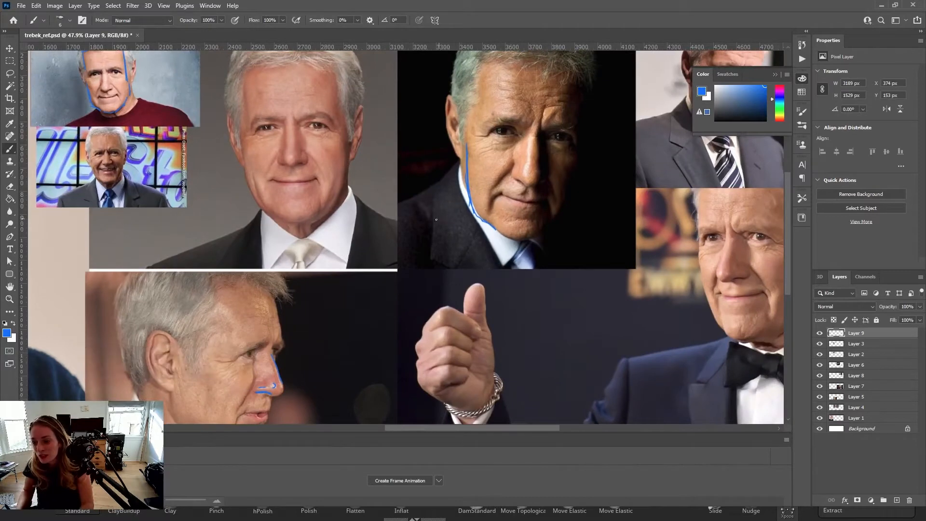
pyautogui.press('space')
pyautogui.moveTo(374, 226); pyautogui.dragTo(431, 269)
pyautogui.press('space')
pyautogui.moveTo(467, 412); pyautogui.dragTo(419, 237)
pyautogui.press('z')
pyautogui.click(430, 284)
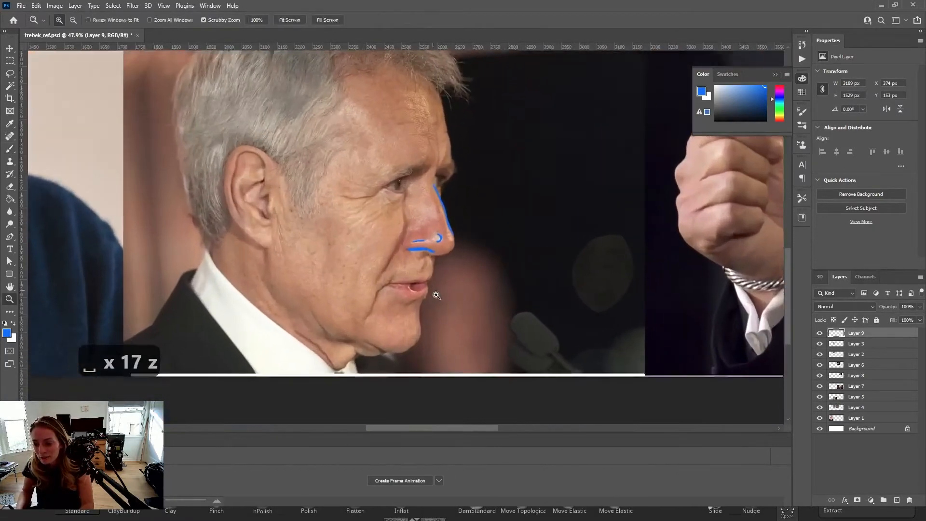
pyautogui.moveTo(395, 236); pyautogui.dragTo(397, 230)
# - Draw the nasolabial fold beside the nostril on the dark-background portrait, with short hatch strokes on its cheek side
pyautogui.press('space')
pyautogui.moveTo(503, 182); pyautogui.dragTo(345, 337)
pyautogui.moveTo(492, 181); pyautogui.dragTo(390, 348)
pyautogui.moveTo(442, 246)
pyautogui.mouseDown()
pyautogui.moveTo(403, 266)
pyautogui.moveTo(373, 266)
pyautogui.mouseUp()
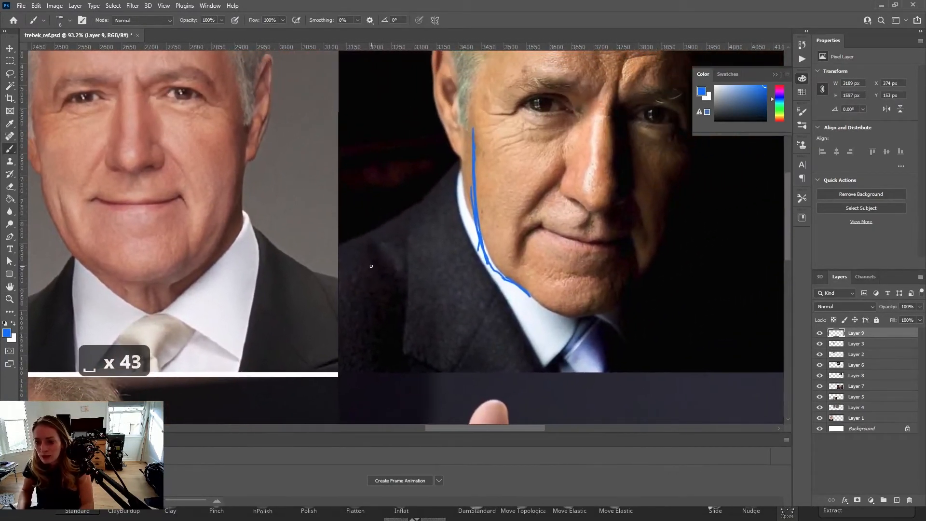
pyautogui.moveTo(526, 216)
pyautogui.mouseDown()
pyautogui.moveTo(564, 173)
pyautogui.moveTo(532, 201)
pyautogui.moveTo(548, 186)
pyautogui.mouseUp()
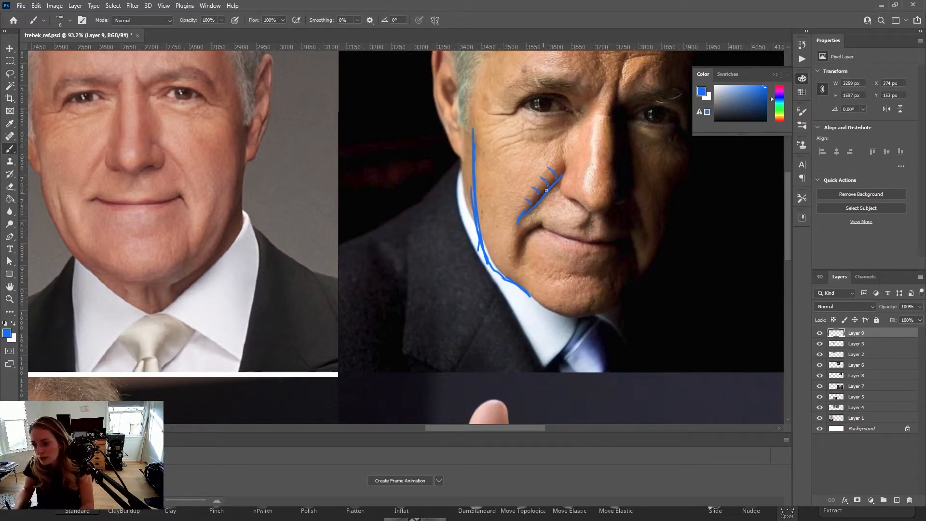
pyautogui.moveTo(536, 200); pyautogui.dragTo(564, 172)
# - Mark the crease curving down from the mouth corner on the dark-background portrait with short hatch strokes, and extend the cheek hatching
pyautogui.moveTo(537, 227); pyautogui.dragTo(519, 259)
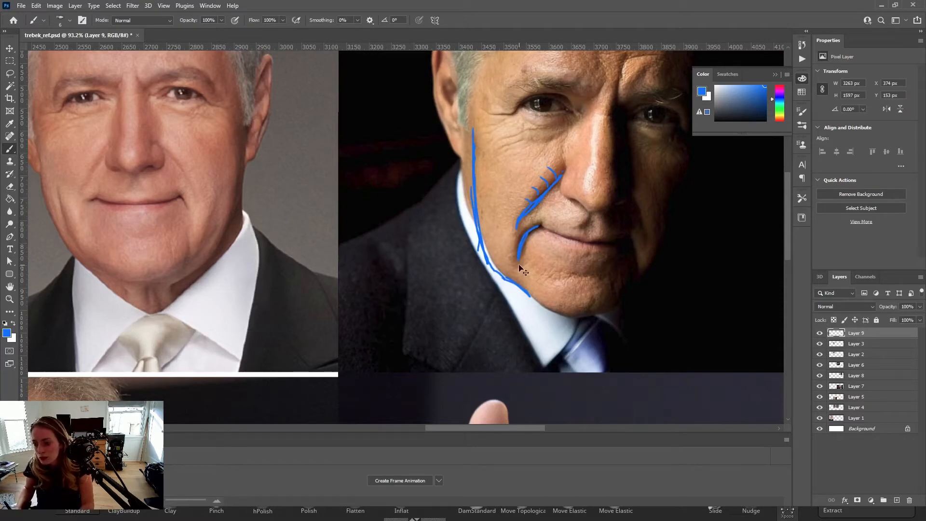
pyautogui.hotkey('ctrl', 'z')
pyautogui.hotkey('ctrl', 'z')
pyautogui.moveTo(515, 239); pyautogui.dragTo(520, 263)
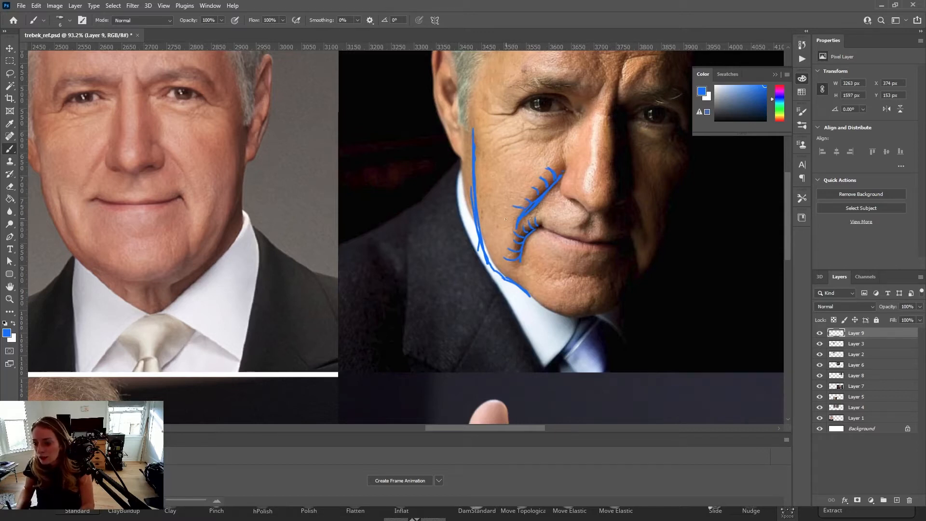
pyautogui.moveTo(508, 217); pyautogui.dragTo(516, 220)
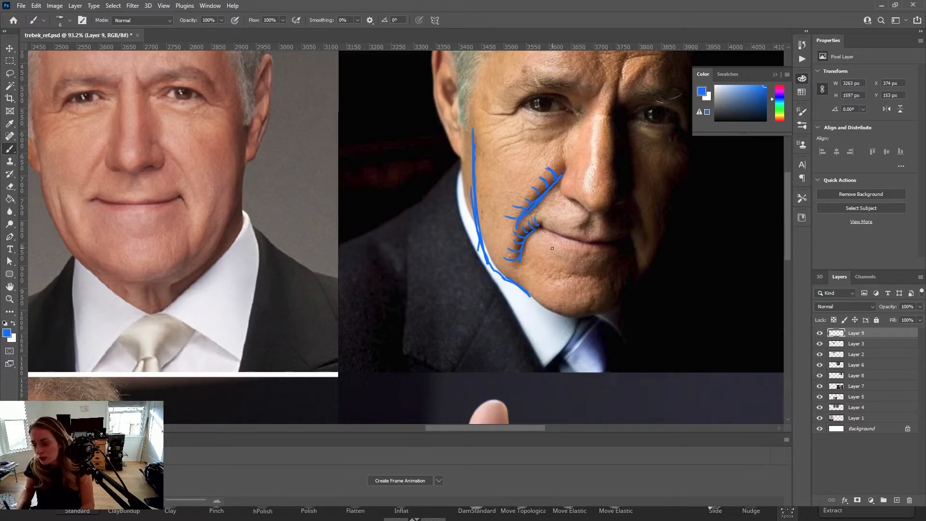
# - Try marking the philtrum ridges between the nose and upper lip on the large blue-sweater portrait
pyautogui.press('space')
pyautogui.moveTo(481, 273)
pyautogui.mouseDown()
pyautogui.moveTo(690, 240)
pyautogui.moveTo(678, 297)
pyautogui.mouseUp()
pyautogui.moveTo(383, 295)
pyautogui.mouseDown()
pyautogui.moveTo(542, 308)
pyautogui.moveTo(598, 294)
pyautogui.mouseUp()
pyautogui.moveTo(476, 310); pyautogui.dragTo(612, 256)
pyautogui.moveTo(507, 282); pyautogui.dragTo(558, 279)
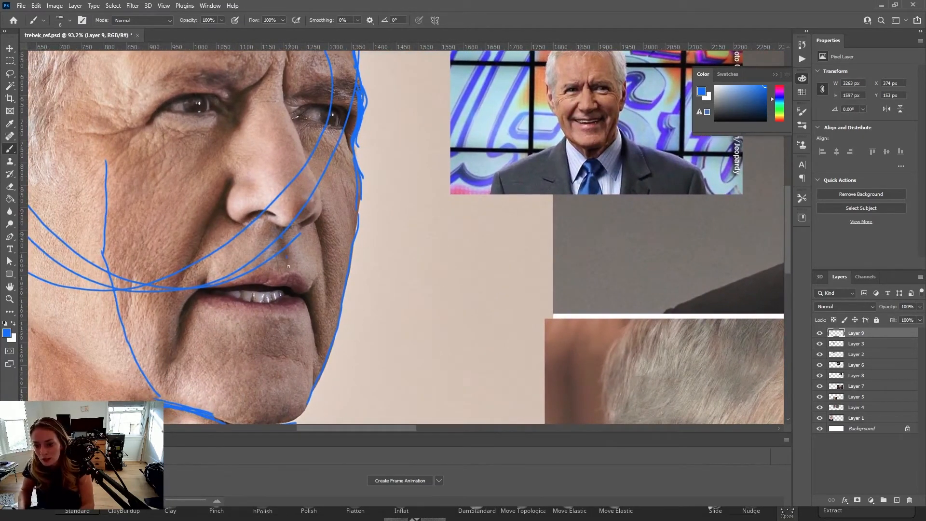
pyautogui.moveTo(272, 227); pyautogui.dragTo(265, 257)
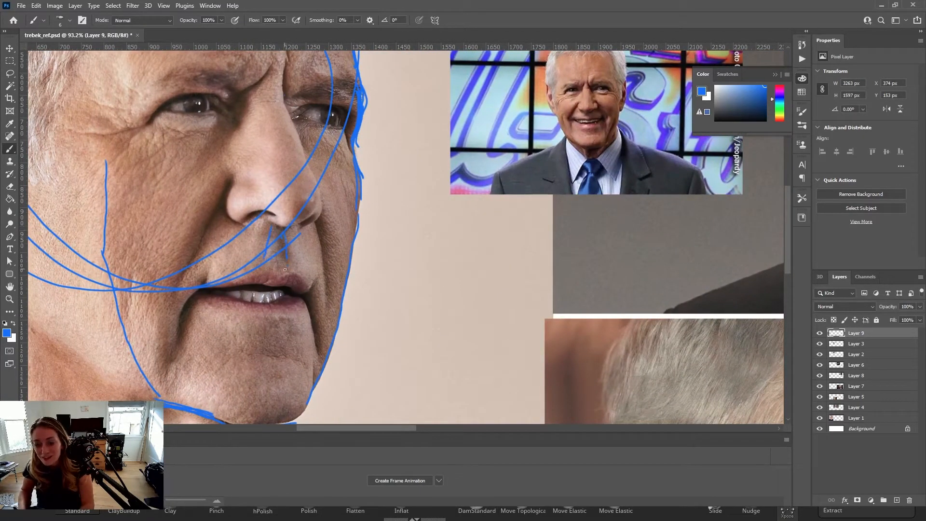
pyautogui.hotkey('ctrl', 'z')
pyautogui.hotkey('ctrl', 'z')
pyautogui.hotkey('ctrl', 'z')
# - Mark the cupid's bow of the upper lip on the blue-sweater portrait, undoing the first stroke
pyautogui.press('z')
pyautogui.moveTo(299, 250); pyautogui.dragTo(303, 247)
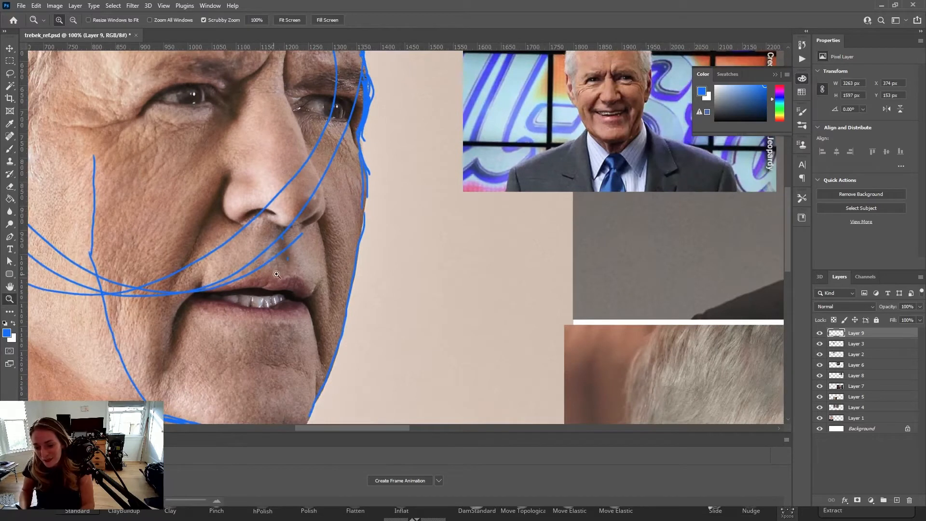
pyautogui.press('b')
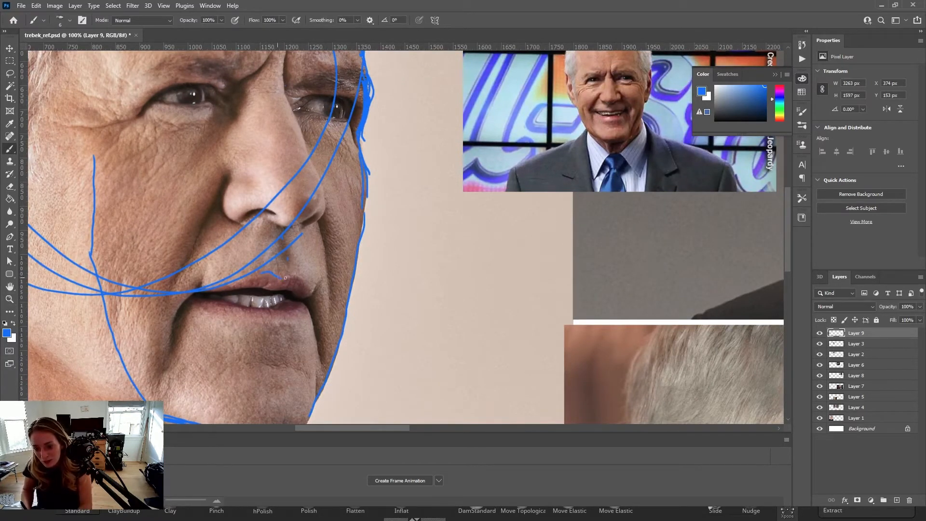
pyautogui.hotkey('ctrl', 'z')
pyautogui.moveTo(273, 273); pyautogui.dragTo(295, 276)
# - Try marking the upper lip on the small smiling portrait with the colorful background
pyautogui.press('space')
pyautogui.moveTo(560, 179); pyautogui.dragTo(408, 211)
pyautogui.press('z')
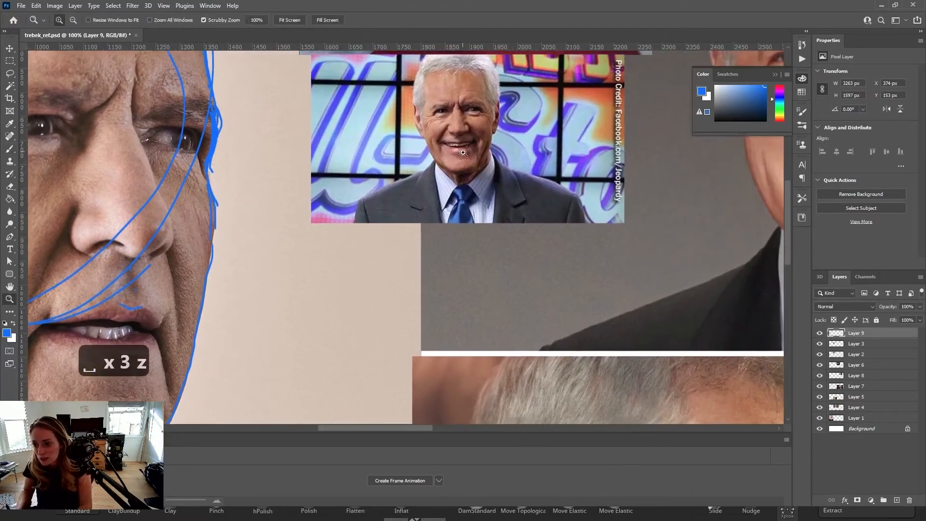
pyautogui.moveTo(462, 153); pyautogui.dragTo(507, 151)
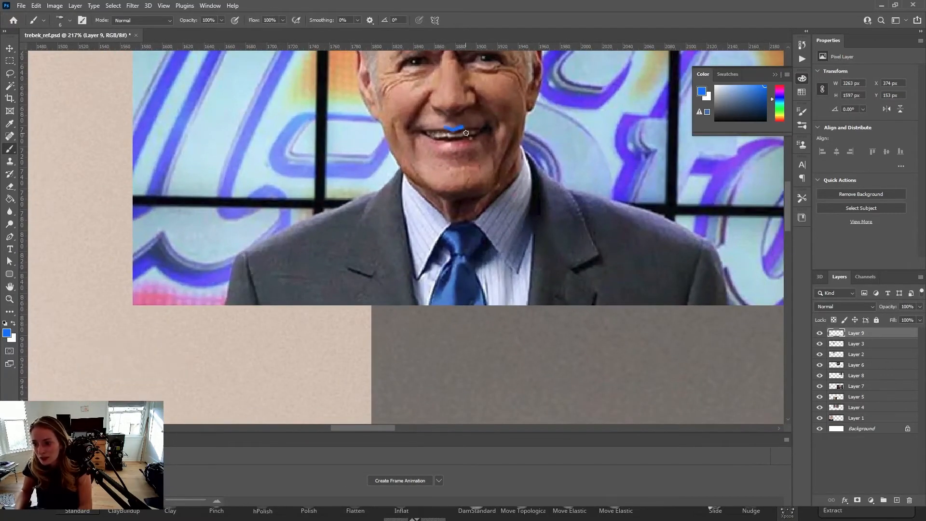
pyautogui.hotkey('ctrl', 'z')
pyautogui.hotkey('ctrl', 'z')
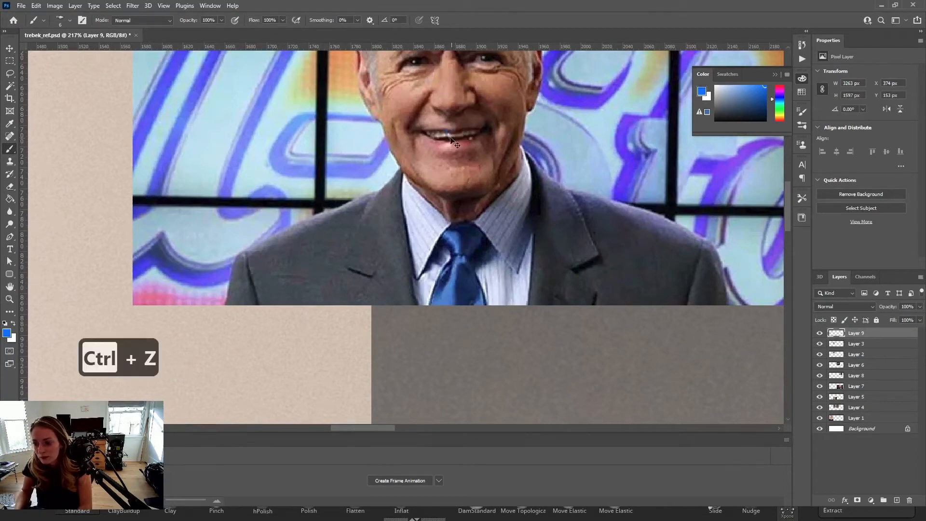
# - Examine the profile photo and the neighbouring portraits to compare their facial features
pyautogui.press('z')
pyautogui.moveTo(504, 200); pyautogui.dragTo(464, 205)
pyautogui.press('space')
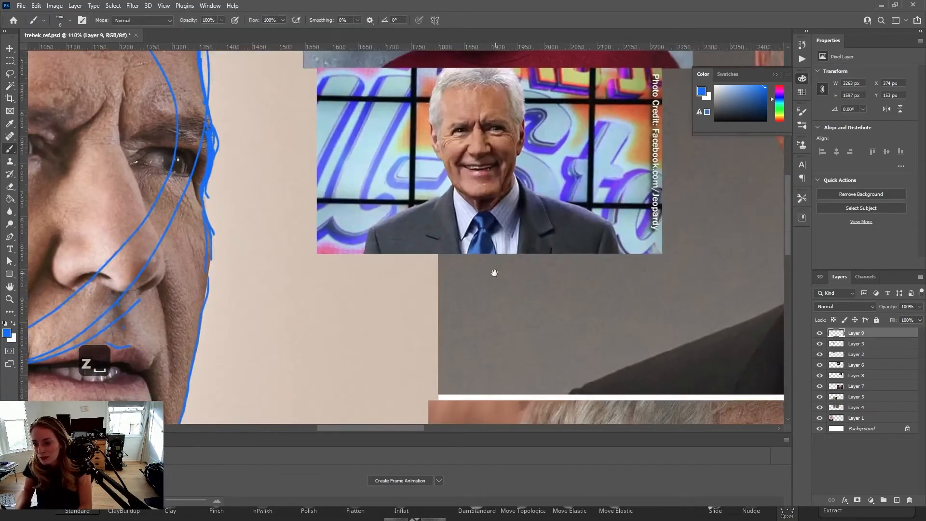
pyautogui.moveTo(497, 270); pyautogui.dragTo(402, 60)
pyautogui.moveTo(473, 317); pyautogui.dragTo(367, 83)
pyautogui.moveTo(485, 277); pyautogui.dragTo(389, 297)
pyautogui.moveTo(554, 159); pyautogui.dragTo(415, 309)
pyautogui.press('z')
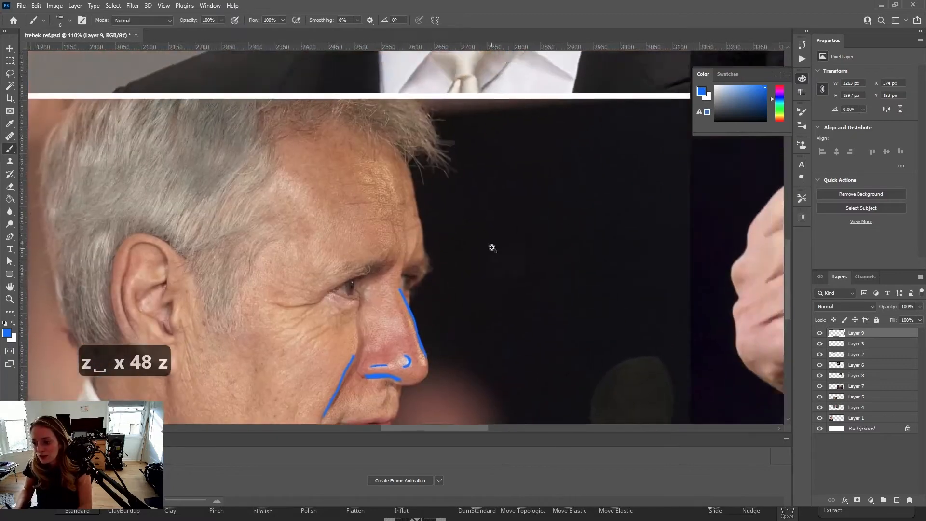
pyautogui.moveTo(487, 249); pyautogui.dragTo(447, 250)
pyautogui.press('space')
pyautogui.moveTo(510, 209); pyautogui.dragTo(367, 324)
pyautogui.moveTo(453, 233); pyautogui.dragTo(358, 208)
pyautogui.moveTo(530, 270)
pyautogui.mouseDown()
pyautogui.moveTo(471, 241)
pyautogui.moveTo(368, 252)
pyautogui.mouseUp()
pyautogui.moveTo(436, 246); pyautogui.dragTo(376, 297)
pyautogui.moveTo(314, 284); pyautogui.dragTo(551, 260)
pyautogui.moveTo(244, 286); pyautogui.dragTo(476, 250)
pyautogui.moveTo(349, 214); pyautogui.dragTo(455, 265)
pyautogui.moveTo(307, 282); pyautogui.dragTo(482, 241)
pyautogui.moveTo(366, 327); pyautogui.dragTo(510, 234)
# - Outline the upper lip on the blue-sweater portrait and draw a teardrop philtrum above it with hatch strokes on both sides
pyautogui.press('z')
pyautogui.click(448, 216)
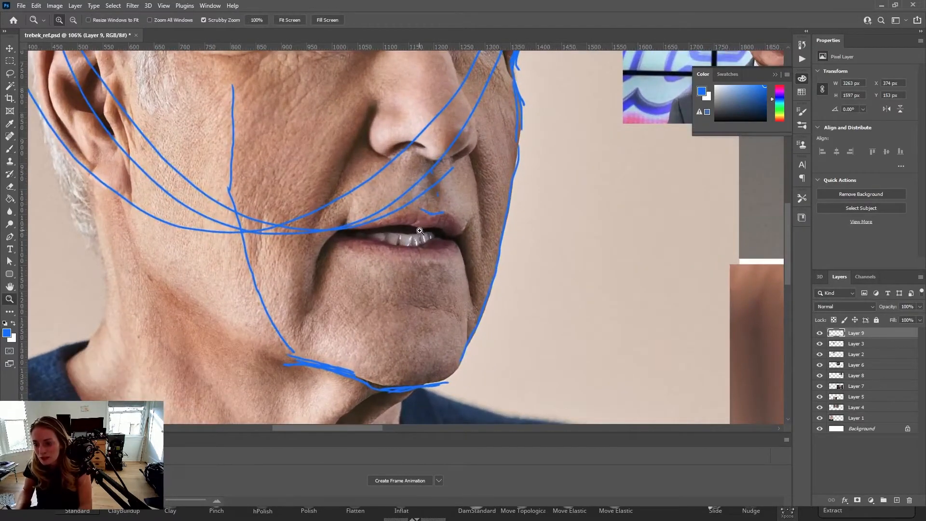
pyautogui.press('b')
pyautogui.moveTo(411, 227); pyautogui.dragTo(418, 218)
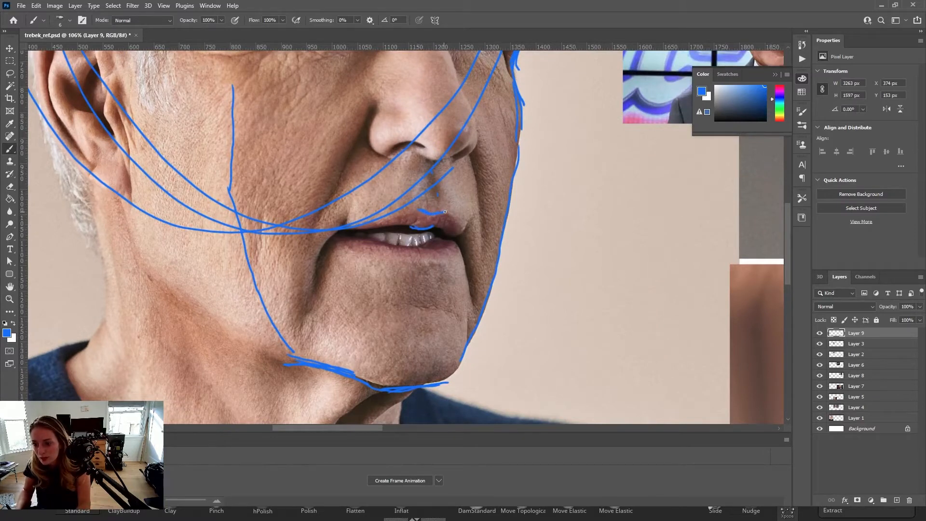
pyautogui.moveTo(370, 223)
pyautogui.mouseDown()
pyautogui.moveTo(420, 209)
pyautogui.moveTo(453, 219)
pyautogui.moveTo(465, 237)
pyautogui.moveTo(438, 226)
pyautogui.moveTo(455, 238)
pyautogui.mouseUp()
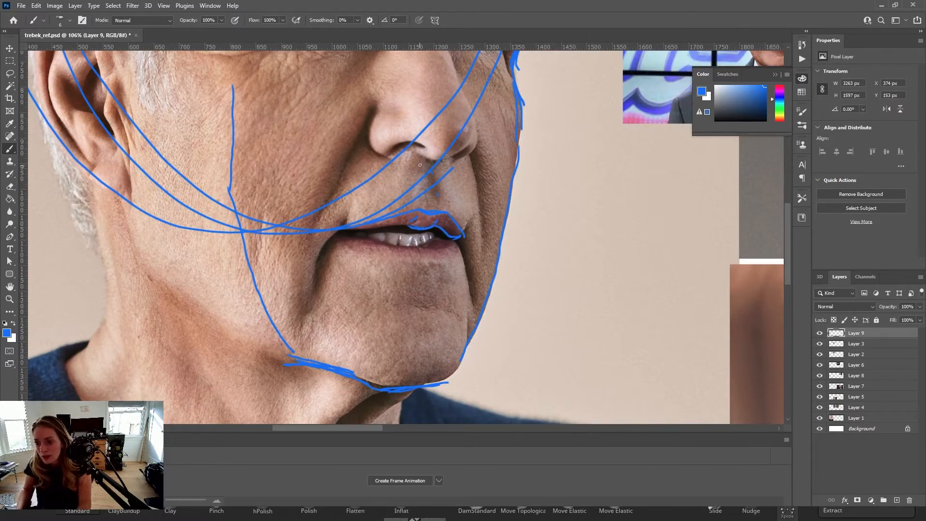
pyautogui.moveTo(413, 184)
pyautogui.mouseDown()
pyautogui.moveTo(432, 168)
pyautogui.moveTo(439, 200)
pyautogui.mouseUp()
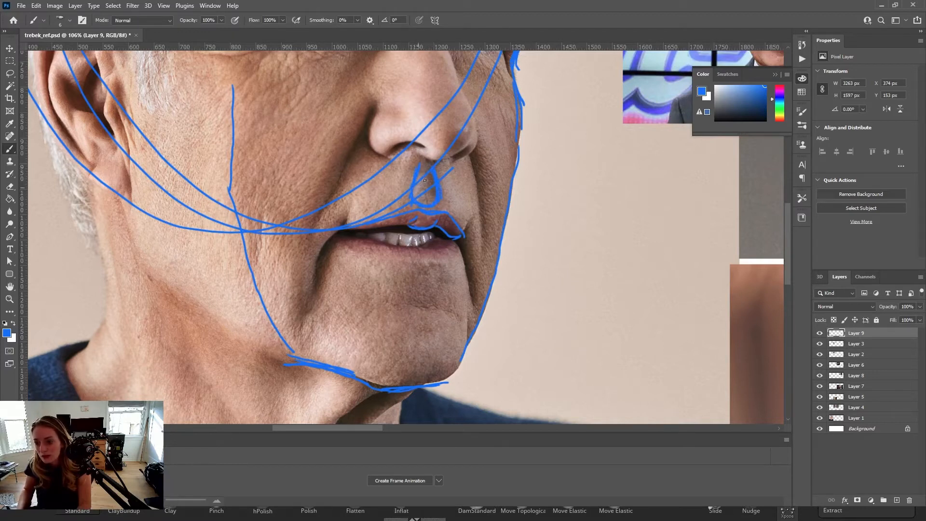
pyautogui.moveTo(392, 173)
pyautogui.mouseDown()
pyautogui.moveTo(413, 172)
pyautogui.moveTo(390, 194)
pyautogui.moveTo(462, 194)
pyautogui.moveTo(466, 207)
pyautogui.mouseUp()
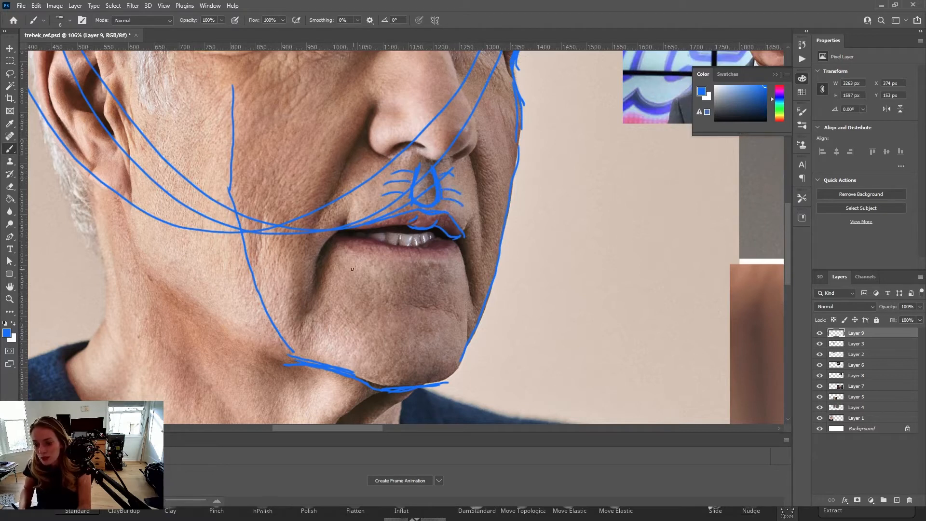
# - Draw the hatched crease curving down from the mouth corner, and erase the construction curves crossing the cheek beside it
pyautogui.moveTo(332, 237)
pyautogui.mouseDown()
pyautogui.moveTo(316, 297)
pyautogui.moveTo(312, 279)
pyautogui.mouseUp()
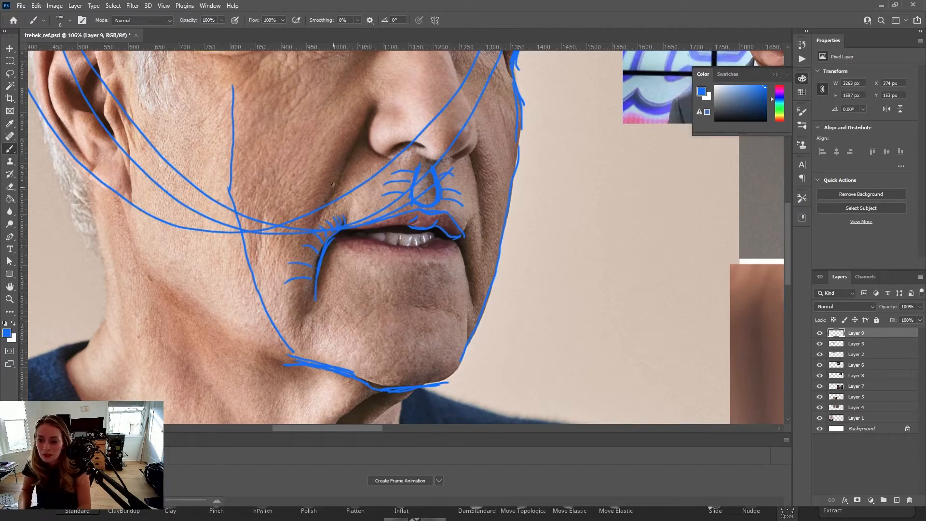
pyautogui.press('e')
pyautogui.moveTo(296, 220)
pyautogui.mouseDown()
pyautogui.moveTo(259, 216)
pyautogui.moveTo(247, 228)
pyautogui.moveTo(291, 223)
pyautogui.moveTo(287, 232)
pyautogui.moveTo(363, 167)
pyautogui.moveTo(361, 178)
pyautogui.moveTo(399, 150)
pyautogui.moveTo(404, 175)
pyautogui.moveTo(381, 159)
pyautogui.moveTo(353, 215)
pyautogui.mouseUp()
pyautogui.press('b')
# - Trace the near eye's upper lid fold on the blue-sweater portrait, adding hatch strokes and crow's-feet lines toward the temple
pyautogui.press('z')
pyautogui.press('space')
pyautogui.press('z')
pyautogui.moveTo(351, 284)
pyautogui.mouseDown()
pyautogui.moveTo(361, 295)
pyautogui.moveTo(351, 299)
pyautogui.mouseUp()
pyautogui.press('z')
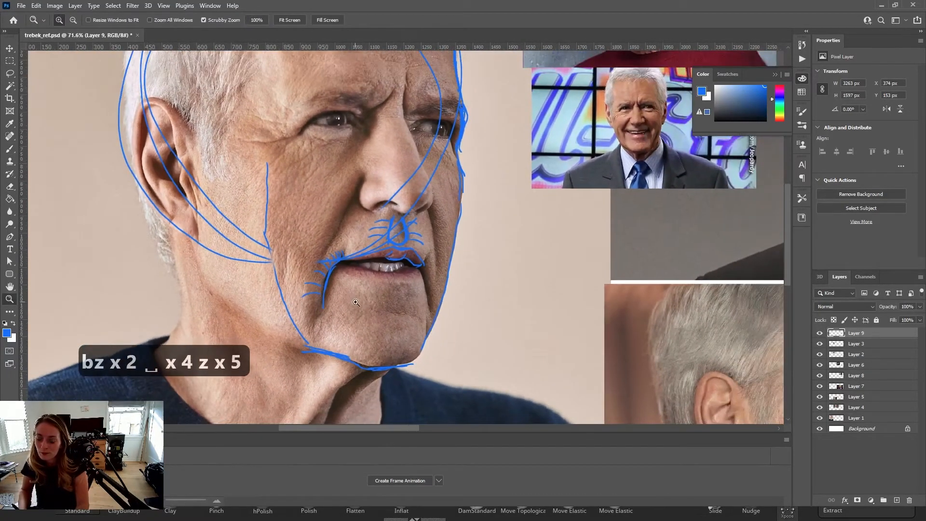
pyautogui.press('b')
pyautogui.press('space')
pyautogui.moveTo(342, 203)
pyautogui.mouseDown()
pyautogui.moveTo(318, 257)
pyautogui.moveTo(359, 180)
pyautogui.moveTo(342, 212)
pyautogui.mouseUp()
pyautogui.press('z')
pyautogui.press('space')
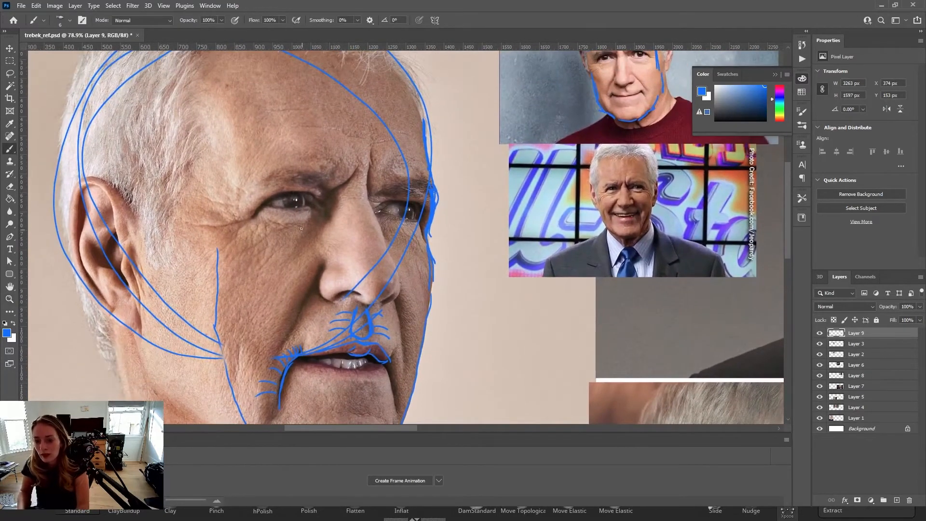
pyautogui.press('z')
pyautogui.moveTo(269, 211)
pyautogui.mouseDown()
pyautogui.moveTo(247, 220)
pyautogui.moveTo(261, 203)
pyautogui.moveTo(244, 223)
pyautogui.moveTo(272, 201)
pyautogui.moveTo(261, 206)
pyautogui.moveTo(273, 211)
pyautogui.moveTo(259, 206)
pyautogui.moveTo(244, 224)
pyautogui.moveTo(271, 196)
pyautogui.moveTo(330, 206)
pyautogui.mouseUp()
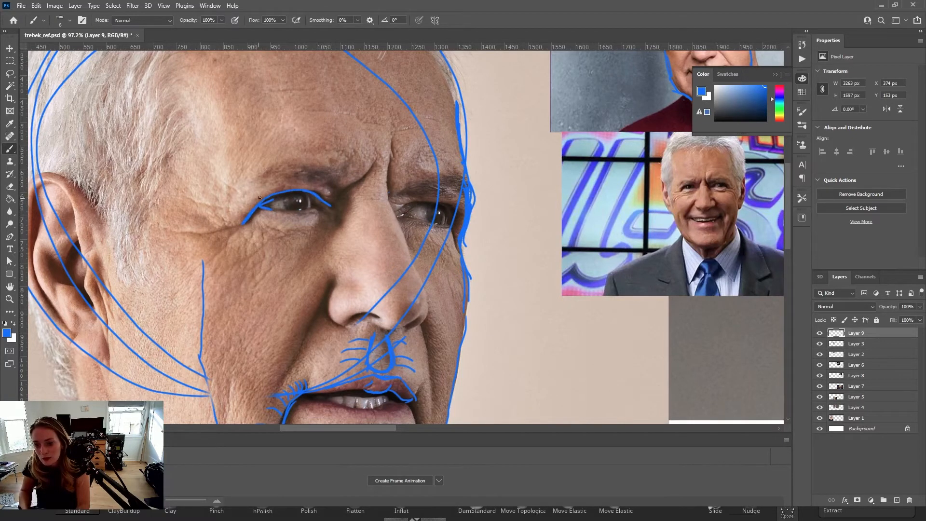
pyautogui.moveTo(176, 233); pyautogui.dragTo(224, 229)
pyautogui.moveTo(191, 202)
pyautogui.mouseDown()
pyautogui.moveTo(244, 213)
pyautogui.moveTo(274, 193)
pyautogui.mouseUp()
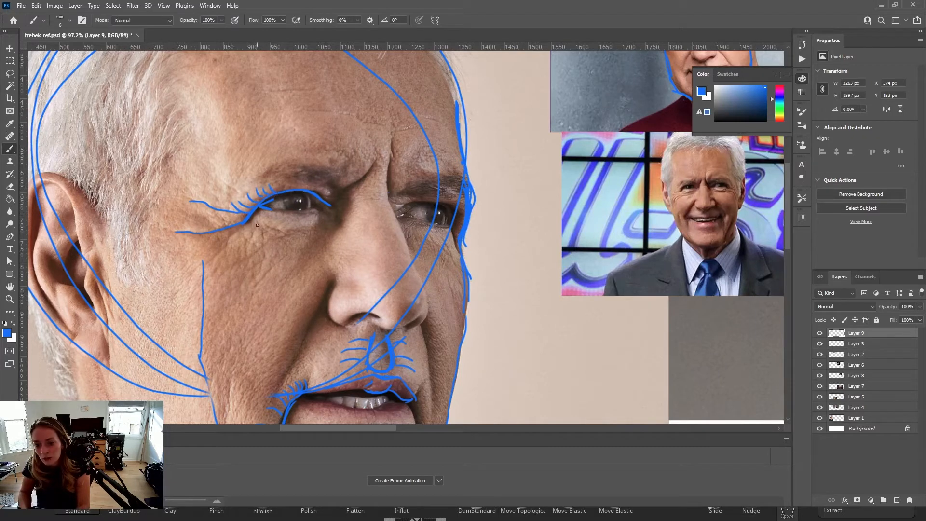
# - Draw the curved under-eye line below the near eye, undoing the first attempt and retracing it
pyautogui.moveTo(251, 225); pyautogui.dragTo(283, 239)
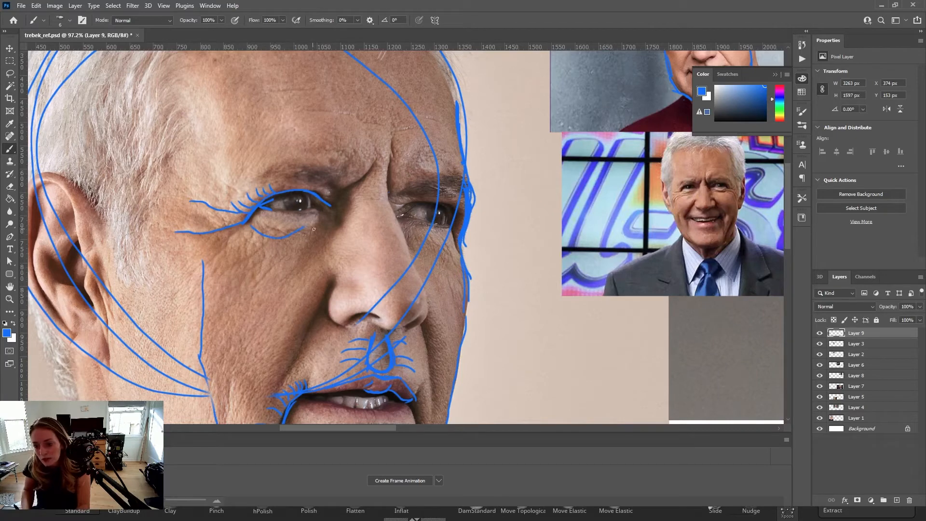
pyautogui.hotkey('ctrl', 'z')
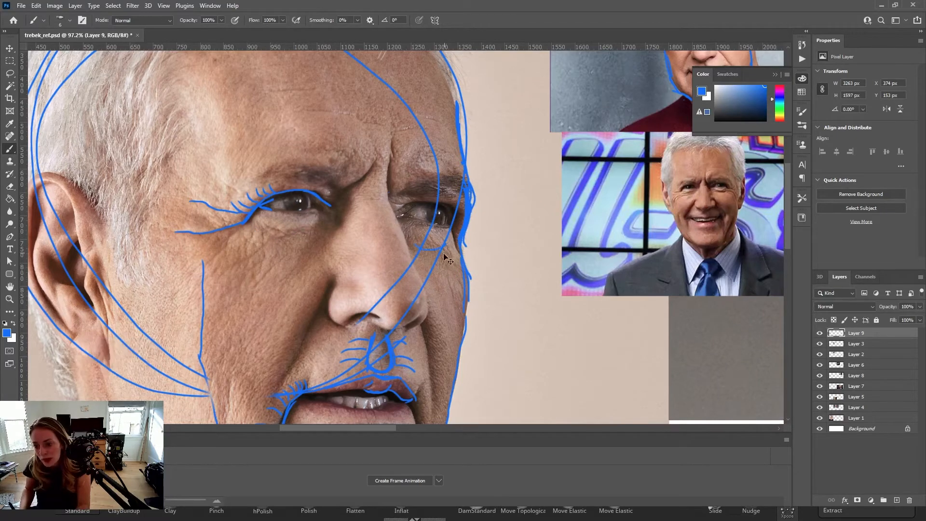
pyautogui.moveTo(260, 222); pyautogui.dragTo(285, 232)
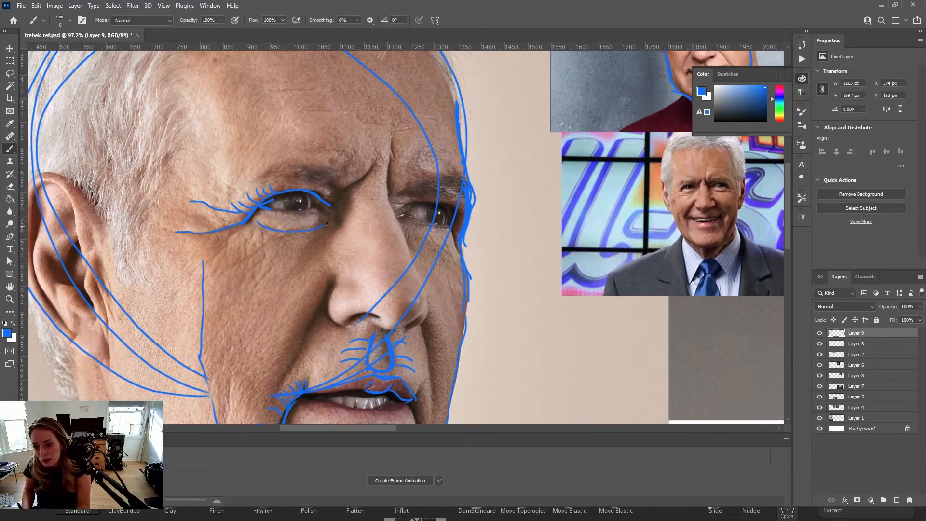
# - Draw the far eye's under-eye bag with hatch strokes inside, and thicken the face contour beside the cheek
pyautogui.moveTo(433, 244); pyautogui.dragTo(454, 242)
pyautogui.hotkey('ctrl', 'z')
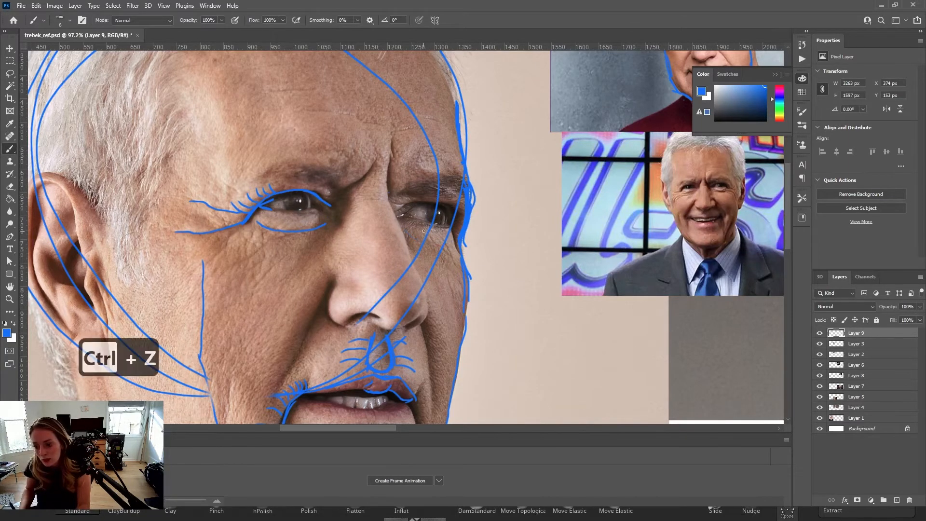
pyautogui.moveTo(440, 229)
pyautogui.mouseDown()
pyautogui.moveTo(436, 250)
pyautogui.moveTo(459, 257)
pyautogui.mouseUp()
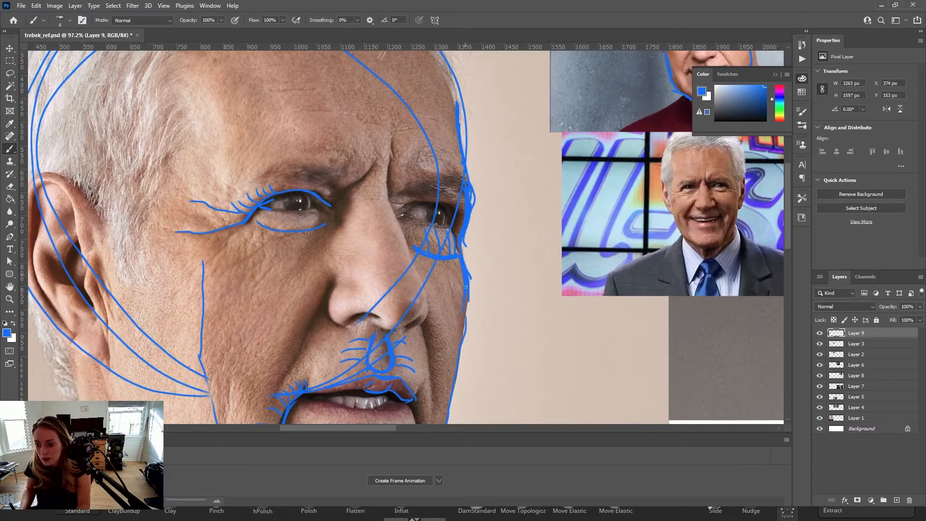
pyautogui.moveTo(468, 317); pyautogui.dragTo(466, 306)
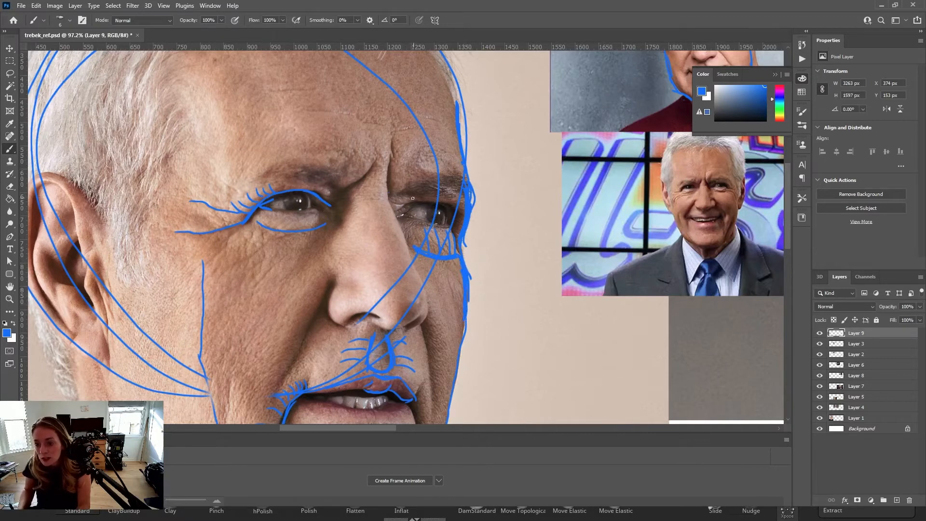
# - Trace the far eye's upper lid and inner lower lid, with hatch strokes above the lid and around its outer corner
pyautogui.moveTo(416, 200)
pyautogui.mouseDown()
pyautogui.moveTo(414, 184)
pyautogui.moveTo(435, 182)
pyautogui.moveTo(444, 197)
pyautogui.moveTo(331, 195)
pyautogui.mouseUp()
pyautogui.press('z')
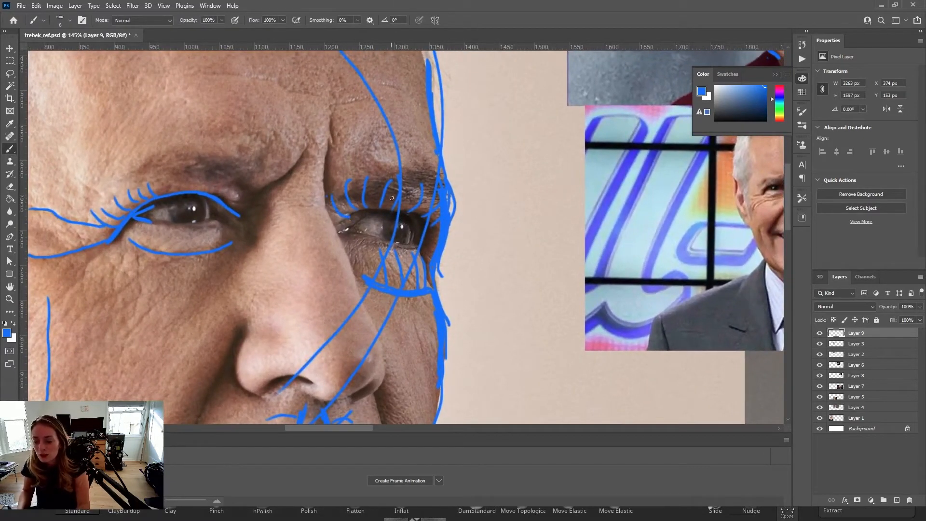
pyautogui.moveTo(363, 212)
pyautogui.mouseDown()
pyautogui.moveTo(386, 209)
pyautogui.moveTo(420, 237)
pyautogui.mouseUp()
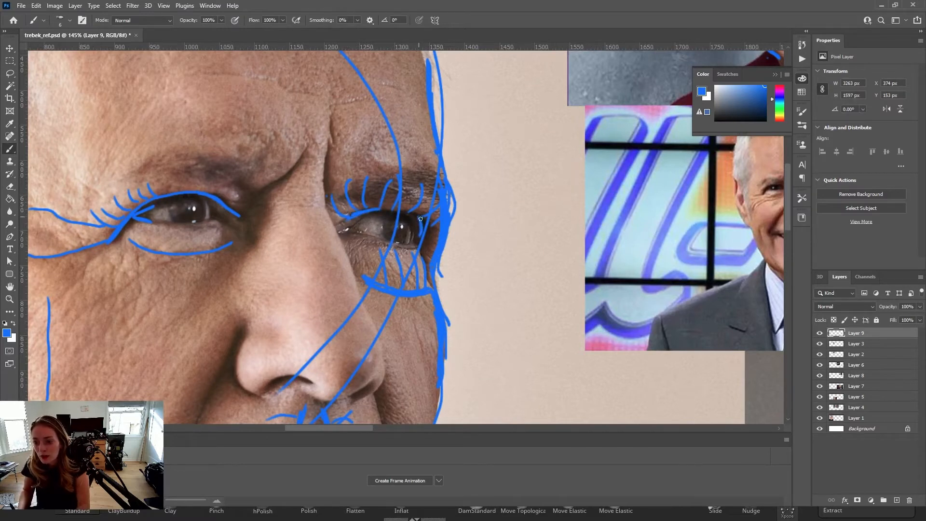
pyautogui.moveTo(379, 211); pyautogui.dragTo(418, 219)
pyautogui.moveTo(343, 231); pyautogui.dragTo(367, 236)
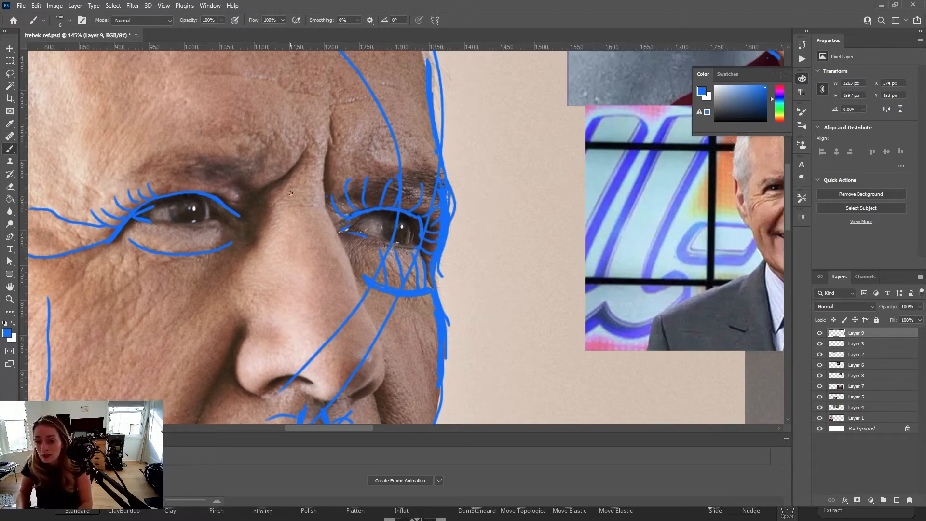
# - Trace the diagonal frown crease above the near eye's inner corner and the vertical crease beside the far brow on the blue-sweater portrait
pyautogui.press('z')
pyautogui.moveTo(275, 191); pyautogui.dragTo(259, 187)
pyautogui.moveTo(259, 187)
pyautogui.mouseDown()
pyautogui.moveTo(321, 198)
pyautogui.moveTo(291, 193)
pyautogui.mouseUp()
pyautogui.press('z')
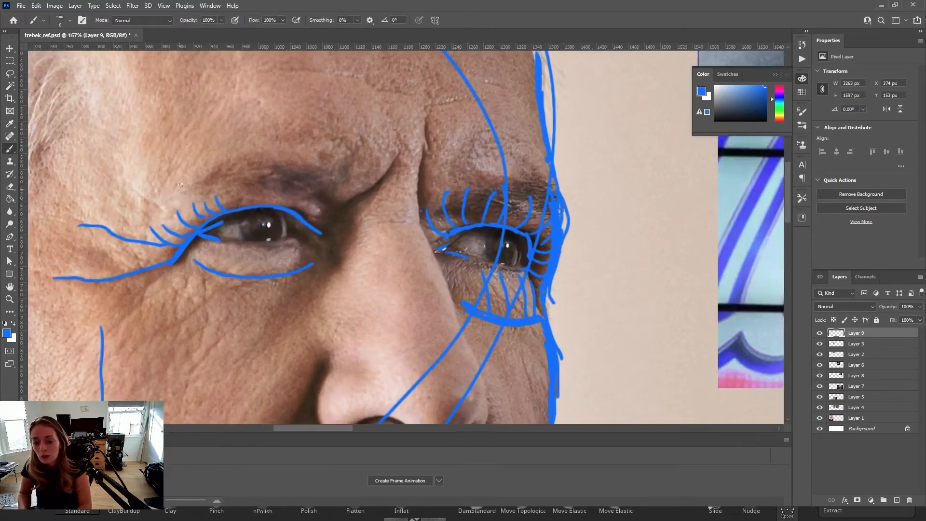
pyautogui.press('z')
pyautogui.moveTo(288, 173)
pyautogui.mouseDown()
pyautogui.moveTo(249, 174)
pyautogui.moveTo(302, 173)
pyautogui.moveTo(318, 185)
pyautogui.mouseUp()
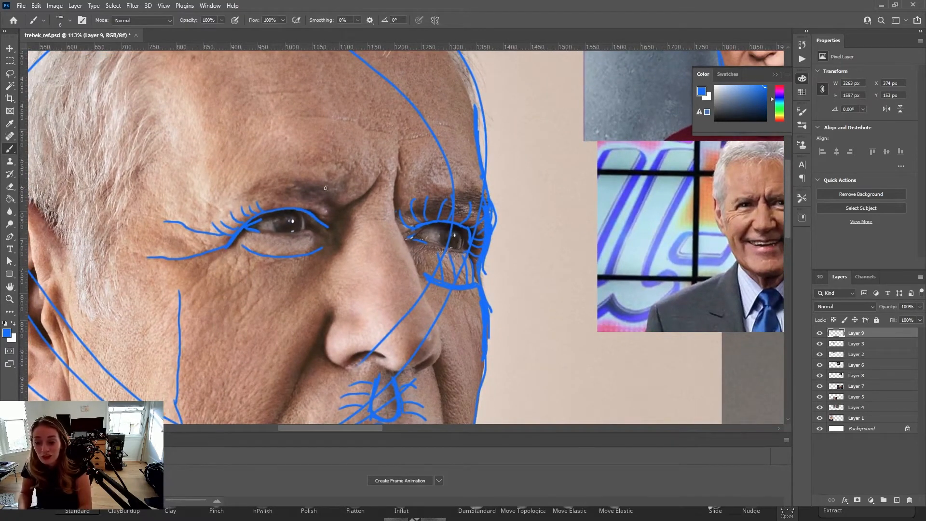
pyautogui.moveTo(359, 199); pyautogui.dragTo(375, 177)
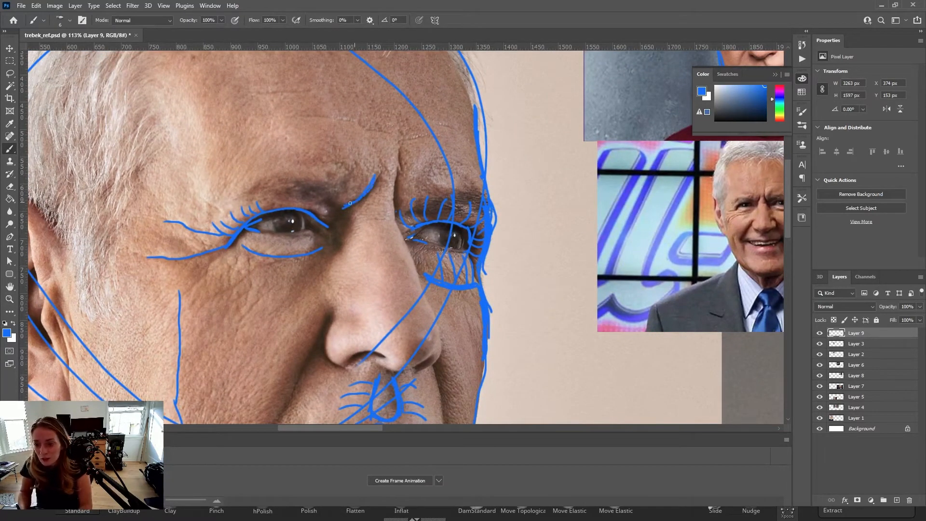
pyautogui.moveTo(397, 172); pyautogui.dragTo(396, 196)
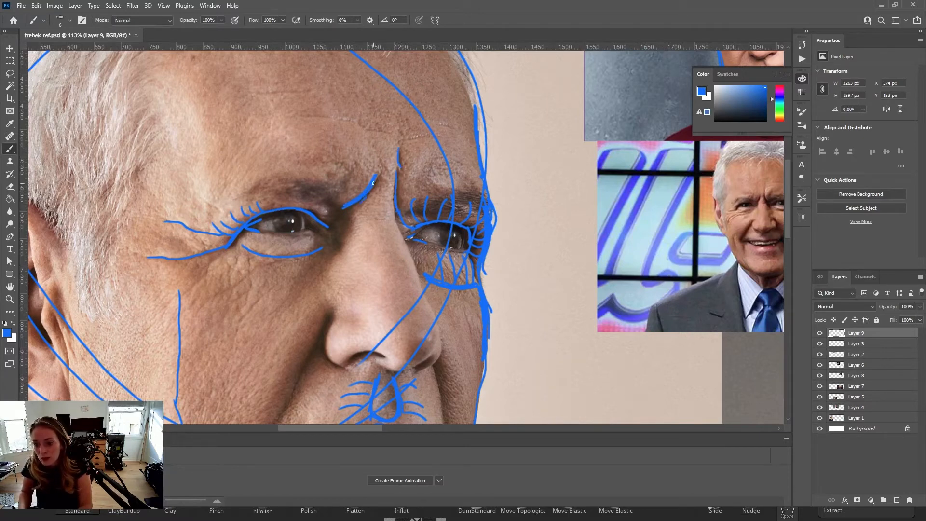
# - Outline the planes of the nose on the blue-sweater portrait: bridge, side wall, near nostril wing and rounded tip
pyautogui.moveTo(350, 223)
pyautogui.mouseDown()
pyautogui.moveTo(393, 221)
pyautogui.moveTo(379, 273)
pyautogui.moveTo(390, 299)
pyautogui.mouseUp()
pyautogui.moveTo(405, 242)
pyautogui.mouseDown()
pyautogui.moveTo(411, 261)
pyautogui.moveTo(400, 224)
pyautogui.moveTo(401, 294)
pyautogui.moveTo(391, 301)
pyautogui.moveTo(424, 293)
pyautogui.moveTo(400, 292)
pyautogui.mouseUp()
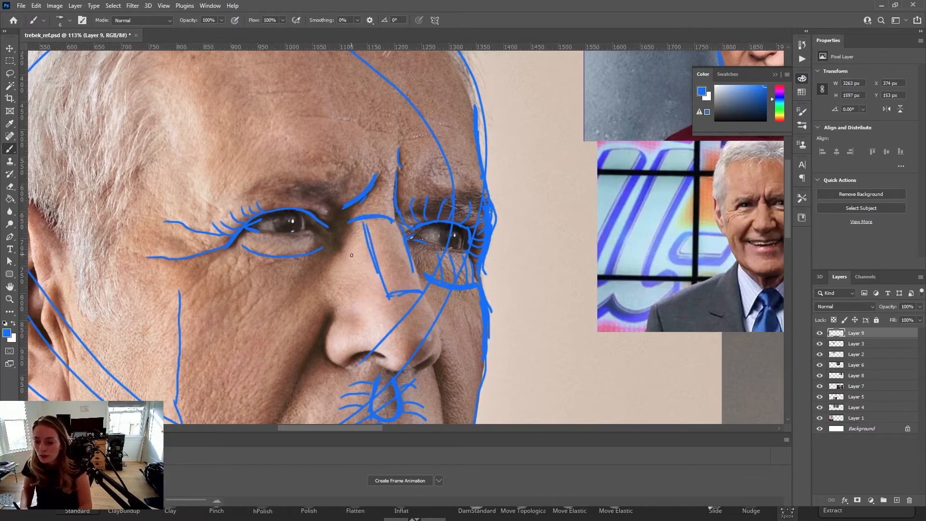
pyautogui.moveTo(346, 233)
pyautogui.mouseDown()
pyautogui.moveTo(329, 260)
pyautogui.moveTo(332, 309)
pyautogui.moveTo(389, 301)
pyautogui.moveTo(374, 337)
pyautogui.mouseUp()
pyautogui.moveTo(345, 309)
pyautogui.mouseDown()
pyautogui.moveTo(367, 325)
pyautogui.moveTo(328, 344)
pyautogui.moveTo(339, 364)
pyautogui.mouseUp()
pyautogui.moveTo(382, 303)
pyautogui.mouseDown()
pyautogui.moveTo(371, 334)
pyautogui.moveTo(376, 314)
pyautogui.moveTo(386, 367)
pyautogui.moveTo(385, 354)
pyautogui.moveTo(405, 360)
pyautogui.mouseUp()
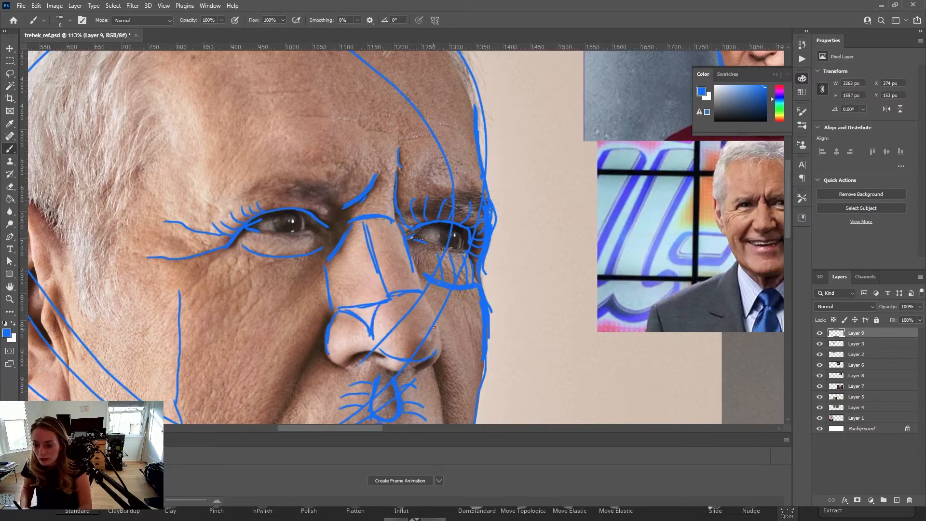
pyautogui.moveTo(425, 297); pyautogui.dragTo(436, 350)
pyautogui.moveTo(394, 291); pyautogui.dragTo(422, 285)
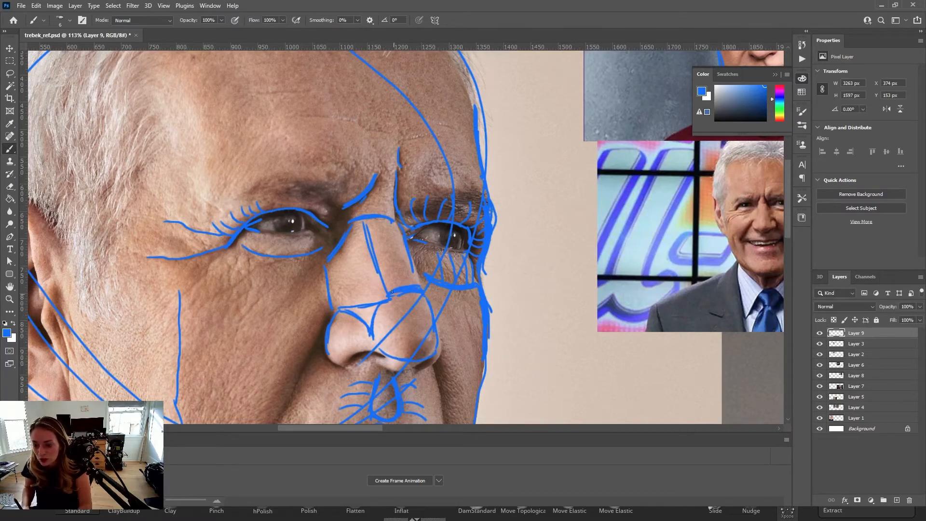
# - Look over the marked-up head and the other reference portraits across the sheet
pyautogui.press('z')
pyautogui.moveTo(443, 315); pyautogui.dragTo(432, 315)
pyautogui.moveTo(360, 287)
pyautogui.mouseDown()
pyautogui.moveTo(424, 263)
pyautogui.moveTo(325, 284)
pyautogui.mouseUp()
pyautogui.hotkey('ctrl', 'z')
pyautogui.press('space')
pyautogui.press('z')
pyautogui.moveTo(400, 237)
pyautogui.mouseDown()
pyautogui.moveTo(378, 236)
pyautogui.moveTo(386, 245)
pyautogui.mouseUp()
pyautogui.press('z')
pyautogui.press('space')
pyautogui.moveTo(559, 179); pyautogui.dragTo(406, 221)
pyautogui.moveTo(535, 213); pyautogui.dragTo(227, 234)
pyautogui.moveTo(620, 189)
pyautogui.mouseDown()
pyautogui.moveTo(505, 205)
pyautogui.moveTo(485, 167)
pyautogui.mouseUp()
pyautogui.press('z')
pyautogui.press('space')
pyautogui.moveTo(564, 212); pyautogui.dragTo(476, 112)
pyautogui.moveTo(447, 294); pyautogui.dragTo(621, 91)
pyautogui.moveTo(459, 207); pyautogui.dragTo(611, 238)
pyautogui.moveTo(459, 230); pyautogui.dragTo(563, 259)
pyautogui.moveTo(489, 202); pyautogui.dragTo(547, 269)
pyautogui.moveTo(323, 161)
pyautogui.mouseDown()
pyautogui.moveTo(445, 207)
pyautogui.moveTo(511, 244)
pyautogui.moveTo(536, 285)
pyautogui.mouseUp()
pyautogui.moveTo(477, 248); pyautogui.dragTo(491, 272)
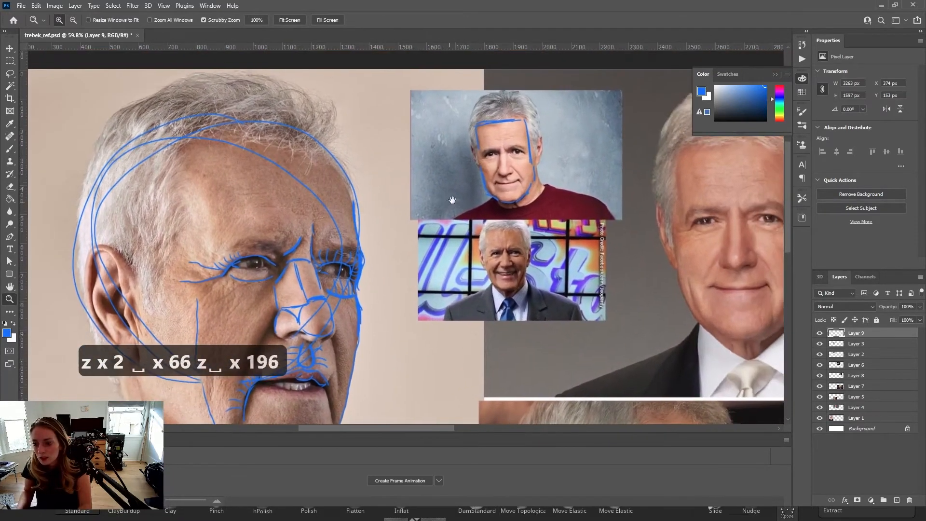
pyautogui.moveTo(452, 199); pyautogui.dragTo(434, 135)
pyautogui.moveTo(566, 201); pyautogui.dragTo(365, 232)
pyautogui.press('z')
pyautogui.moveTo(490, 219); pyautogui.dragTo(348, 205)
pyautogui.moveTo(632, 225); pyautogui.dragTo(701, 196)
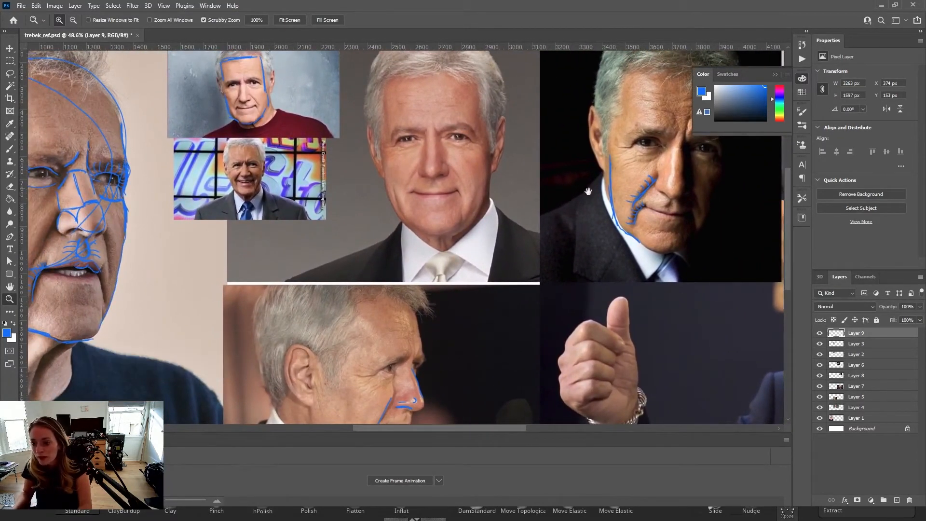
pyautogui.moveTo(588, 207); pyautogui.dragTo(415, 240)
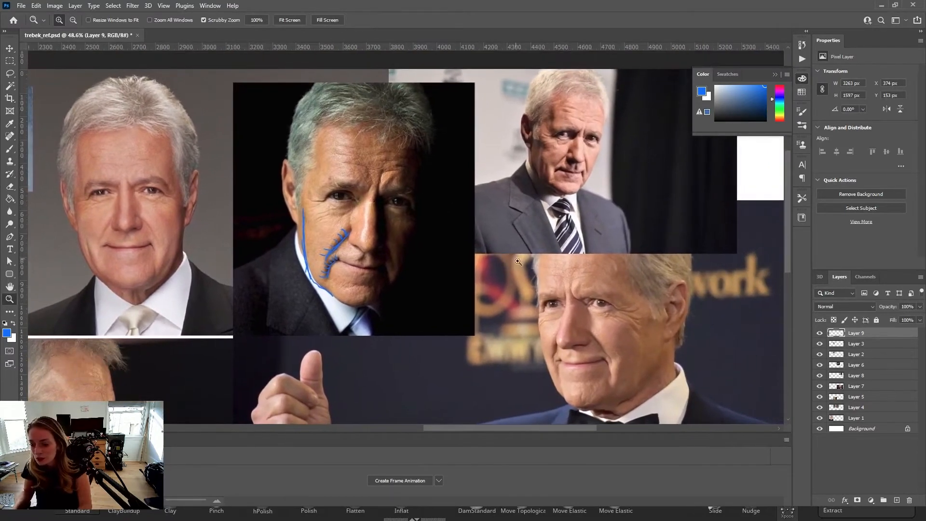
pyautogui.moveTo(570, 334); pyautogui.dragTo(525, 299)
# - On Layer 7, trace the creases between the brows and the near eye's hatched upper lid fold on the bow-tie portrait
pyautogui.press('b')
pyautogui.press('v')
pyautogui.moveTo(568, 231); pyautogui.dragTo(565, 272)
pyautogui.press('z')
pyautogui.moveTo(565, 279); pyautogui.dragTo(583, 278)
pyautogui.press('z')
pyautogui.moveTo(524, 250); pyautogui.dragTo(555, 252)
pyautogui.press('b')
pyautogui.moveTo(472, 277)
pyautogui.mouseDown()
pyautogui.moveTo(489, 309)
pyautogui.moveTo(456, 309)
pyautogui.moveTo(507, 310)
pyautogui.mouseUp()
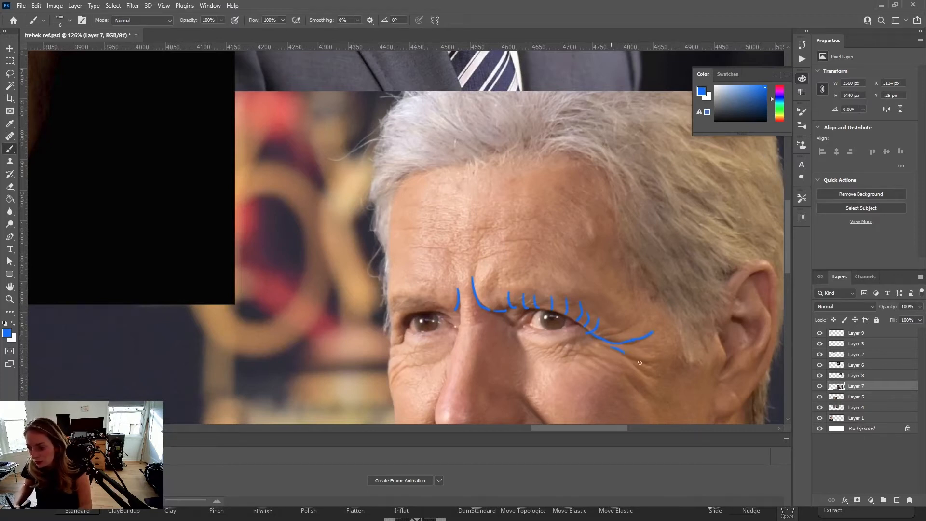
# - Extend the near eye's crow's-feet lines toward the temple and hatch the bag below that eye on the bow-tie portrait
pyautogui.press('space')
pyautogui.moveTo(593, 321)
pyautogui.mouseDown()
pyautogui.moveTo(591, 250)
pyautogui.moveTo(603, 278)
pyautogui.moveTo(548, 283)
pyautogui.moveTo(590, 288)
pyautogui.moveTo(489, 271)
pyautogui.moveTo(515, 286)
pyautogui.mouseUp()
pyautogui.press('z')
pyautogui.moveTo(517, 293); pyautogui.dragTo(521, 288)
pyautogui.moveTo(522, 294); pyautogui.dragTo(530, 292)
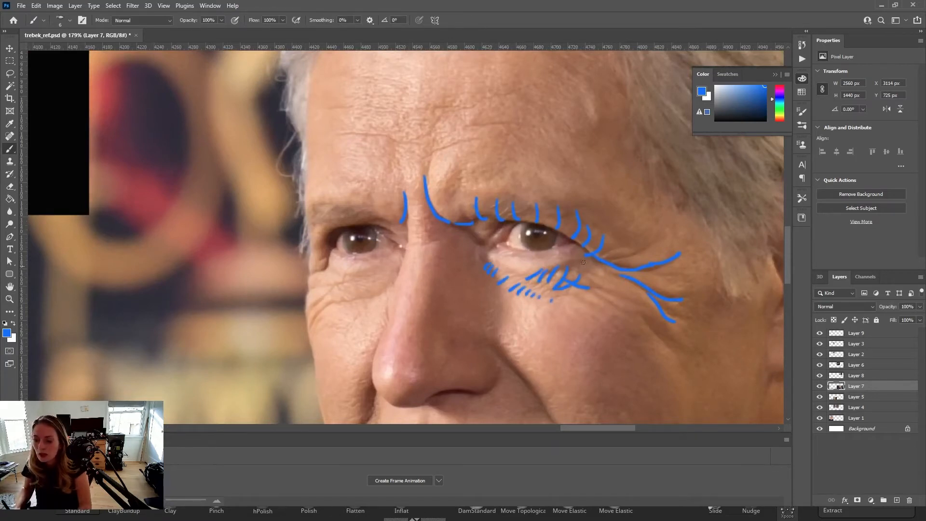
# - Trace the far eye's upper lid fold with strokes at its outer corner, and draw a vertical line along the forehead's far edge
pyautogui.moveTo(454, 250); pyautogui.dragTo(539, 246)
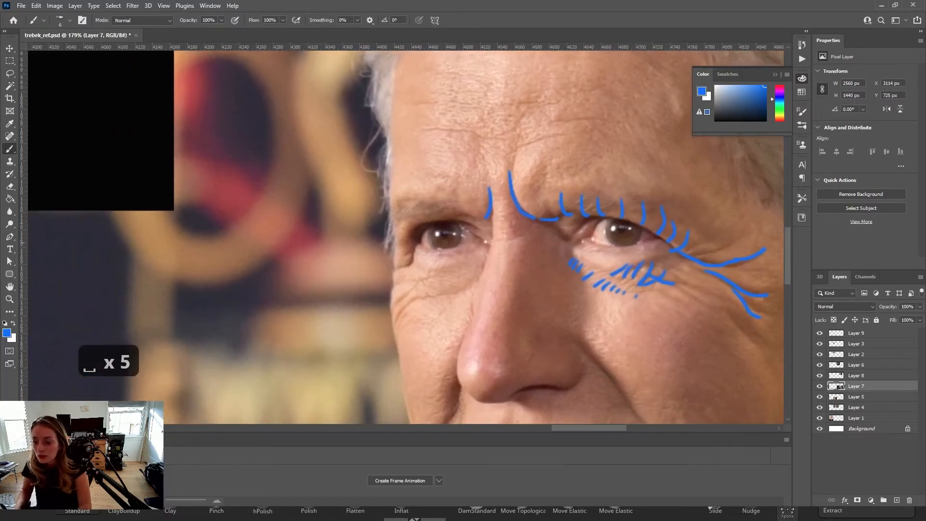
pyautogui.moveTo(393, 241); pyautogui.dragTo(416, 223)
pyautogui.moveTo(471, 157); pyautogui.dragTo(421, 215)
pyautogui.press('z')
pyautogui.moveTo(553, 172); pyautogui.dragTo(517, 169)
pyautogui.moveTo(340, 140); pyautogui.dragTo(340, 247)
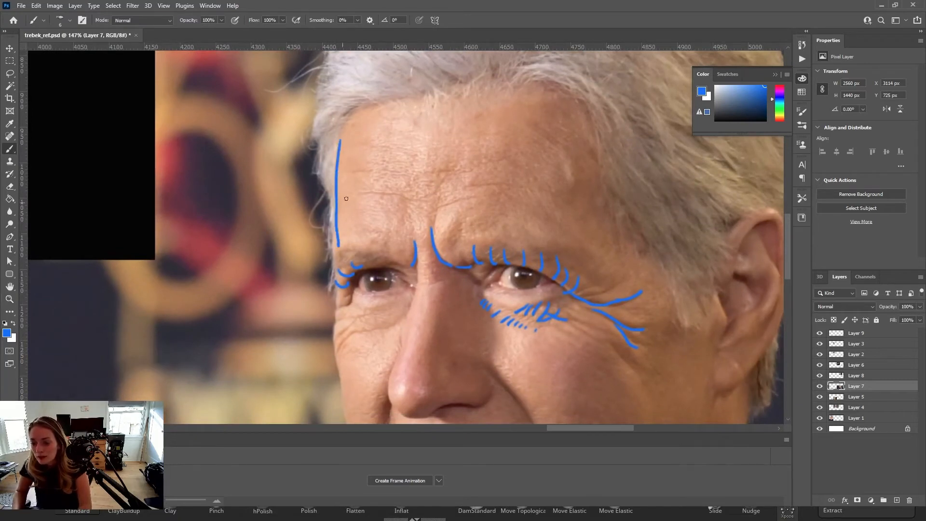
# - Try several straight and angled lines for the forehead's near-side temple edge, undoing the attempts
pyautogui.moveTo(559, 170); pyautogui.dragTo(562, 227)
pyautogui.moveTo(560, 110); pyautogui.dragTo(562, 179)
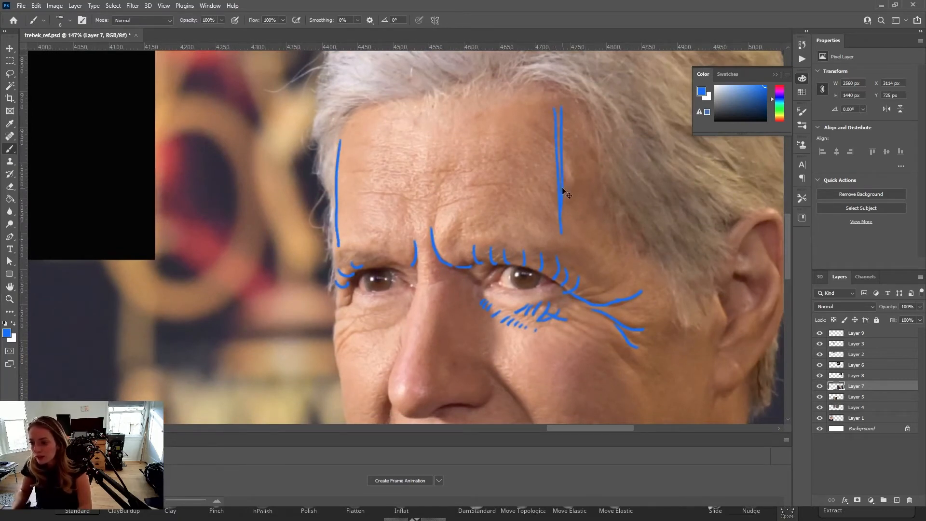
pyautogui.hotkey('ctrl', 'z')
pyautogui.hotkey('ctrl', 'z')
pyautogui.moveTo(560, 102)
pyautogui.mouseDown()
pyautogui.moveTo(577, 175)
pyautogui.moveTo(579, 245)
pyautogui.mouseUp()
pyautogui.hotkey('ctrl', 'z')
pyautogui.hotkey('ctrl', 'z')
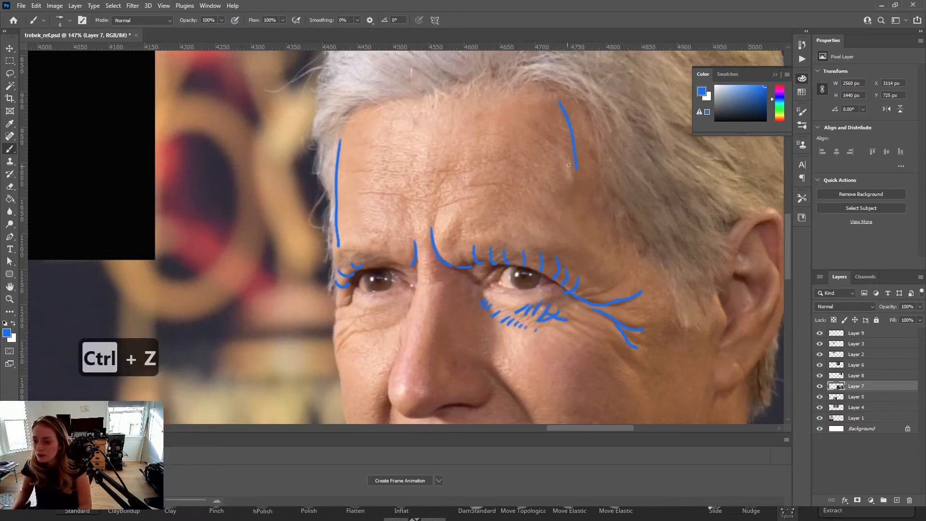
pyautogui.moveTo(563, 204); pyautogui.dragTo(583, 268)
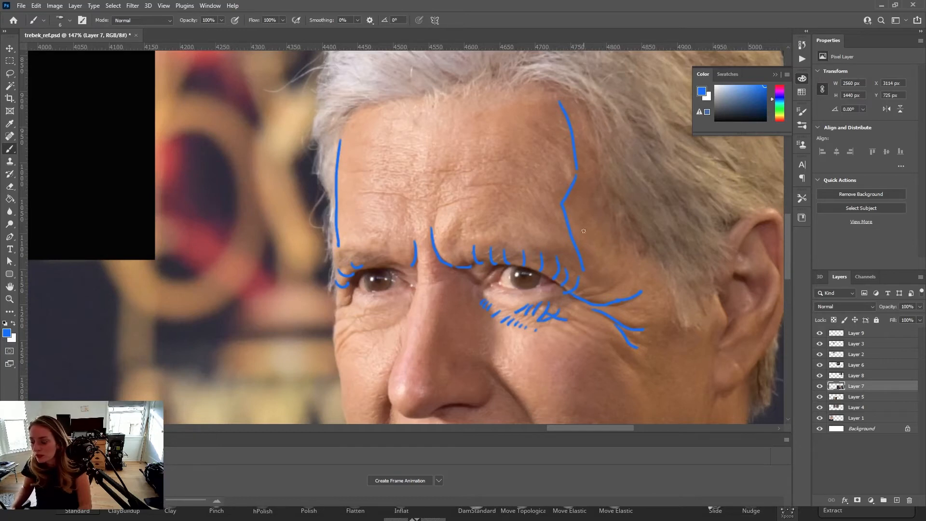
pyautogui.hotkey('ctrl', 'z')
pyautogui.hotkey('ctrl', 'z')
pyautogui.hotkey('ctrl', 'z')
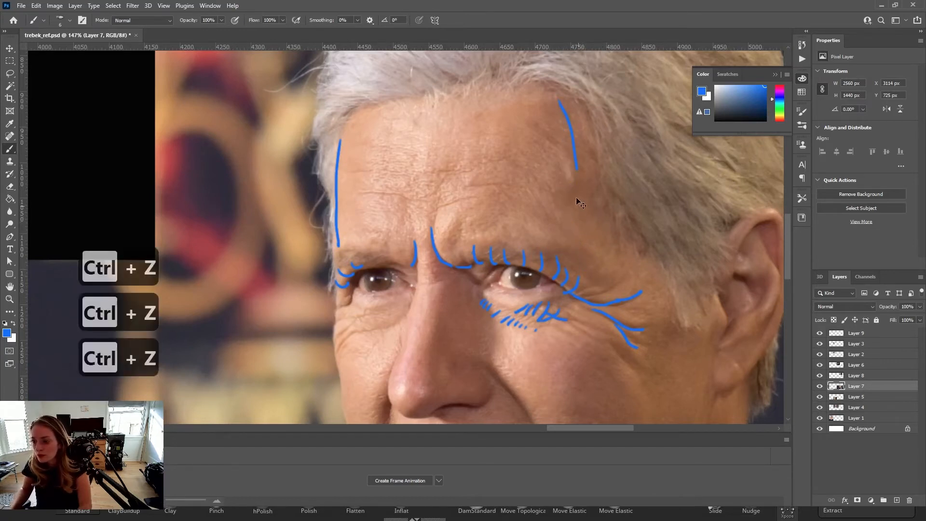
# - Draw the near-side temple edge down to the crow's feet and a line across the forehead along the hairline
pyautogui.moveTo(562, 103); pyautogui.dragTo(573, 194)
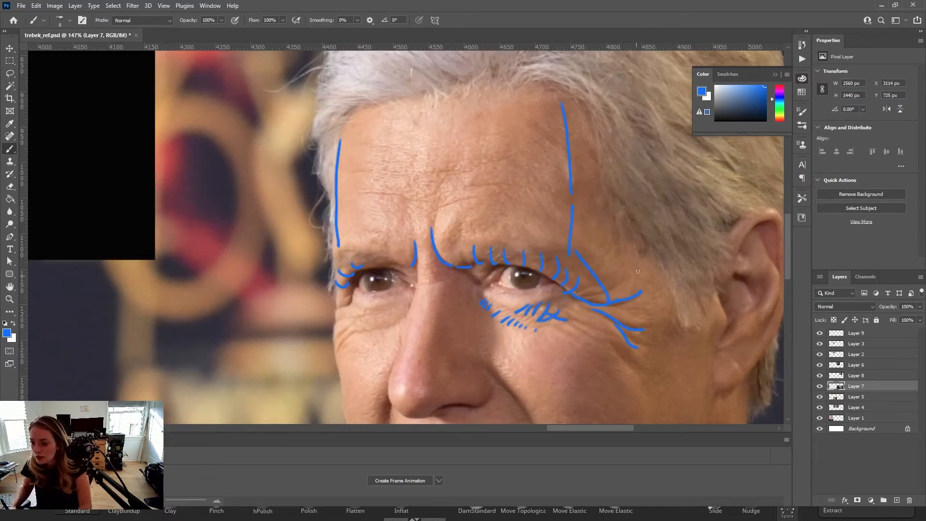
pyautogui.moveTo(363, 107); pyautogui.dragTo(555, 93)
# - Box in the forehead of the gray-background front portrait with hairline and temple lines, adding an angular plane beside the outer brow
pyautogui.press('z')
pyautogui.press('z')
pyautogui.press('z')
pyautogui.press('z')
pyautogui.press('z')
pyautogui.press('z')
pyautogui.press('space')
pyautogui.moveTo(441, 156); pyautogui.dragTo(511, 332)
pyautogui.moveTo(481, 155); pyautogui.dragTo(465, 280)
pyautogui.press('space')
pyautogui.moveTo(369, 263); pyautogui.dragTo(704, 189)
pyautogui.moveTo(424, 219); pyautogui.dragTo(606, 188)
pyautogui.press('space')
pyautogui.moveTo(334, 99)
pyautogui.mouseDown()
pyautogui.moveTo(317, 138)
pyautogui.moveTo(302, 130)
pyautogui.moveTo(442, 126)
pyautogui.moveTo(453, 154)
pyautogui.mouseUp()
pyautogui.press('z')
pyautogui.click(316, 139)
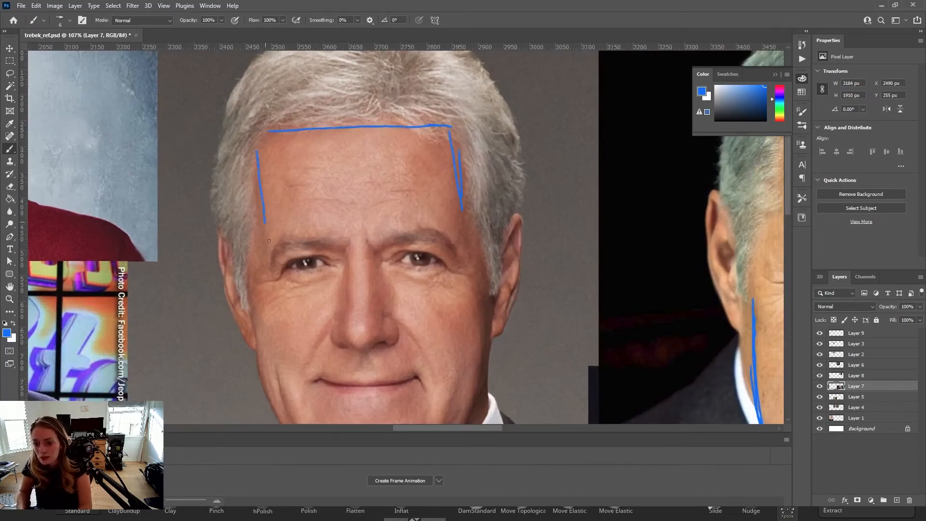
pyautogui.hotkey('ctrl', 'z')
pyautogui.moveTo(259, 192)
pyautogui.mouseDown()
pyautogui.moveTo(265, 230)
pyautogui.moveTo(258, 144)
pyautogui.mouseUp()
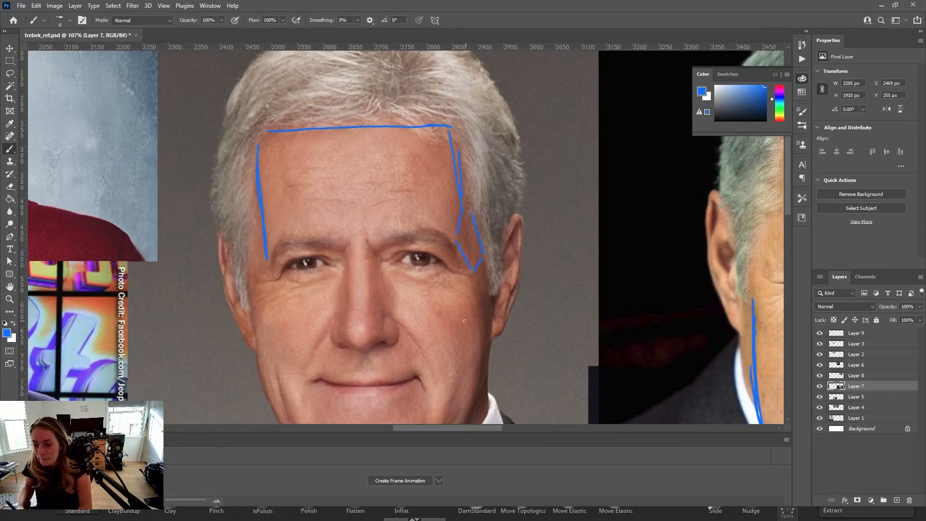
# - Try curved lines along the outer edges of both cheeks on the front portrait, and undo them
pyautogui.press('space')
pyautogui.moveTo(469, 321); pyautogui.dragTo(480, 244)
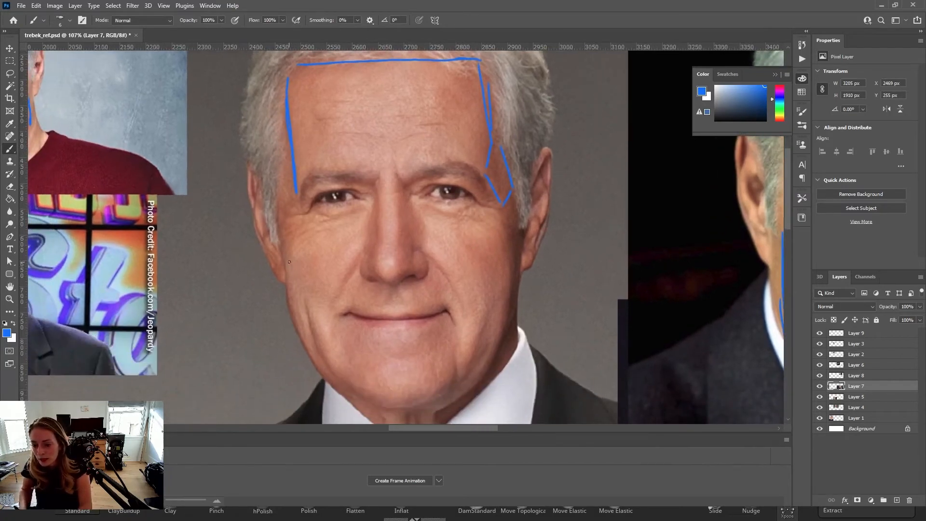
pyautogui.moveTo(497, 289); pyautogui.dragTo(502, 286)
pyautogui.moveTo(282, 270); pyautogui.dragTo(311, 307)
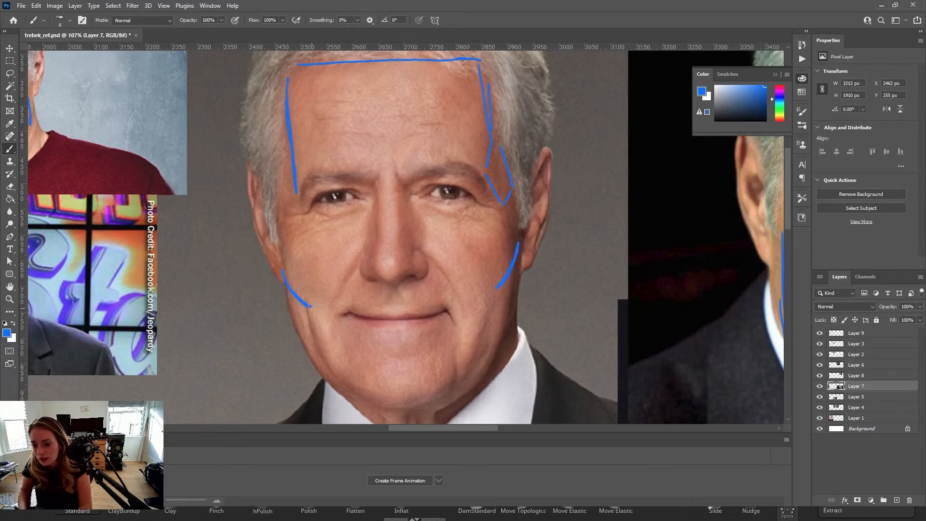
pyautogui.hotkey('ctrl', 'z')
pyautogui.hotkey('ctrl', 'z')
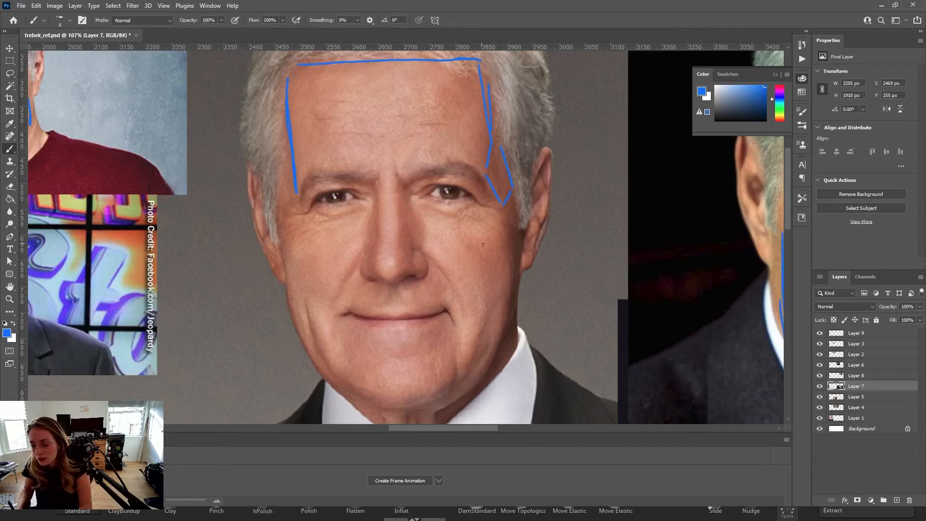
# - Look over the reference portraits and examine the side-profile portrait
pyautogui.press('z')
pyautogui.moveTo(514, 268); pyautogui.dragTo(501, 261)
pyautogui.press('space')
pyautogui.moveTo(254, 287); pyautogui.dragTo(391, 252)
pyautogui.press('z')
pyautogui.moveTo(287, 260); pyautogui.dragTo(348, 265)
pyautogui.press('space')
pyautogui.moveTo(217, 250); pyautogui.dragTo(337, 270)
pyautogui.press('z')
pyautogui.moveTo(310, 209)
pyautogui.mouseDown()
pyautogui.moveTo(288, 193)
pyautogui.moveTo(309, 236)
pyautogui.moveTo(333, 236)
pyautogui.moveTo(458, 176)
pyautogui.moveTo(540, 187)
pyautogui.moveTo(574, 174)
pyautogui.moveTo(497, 191)
pyautogui.moveTo(330, 177)
pyautogui.mouseUp()
pyautogui.press('space')
pyautogui.press('z')
pyautogui.press('space')
pyautogui.moveTo(627, 313); pyautogui.dragTo(493, 277)
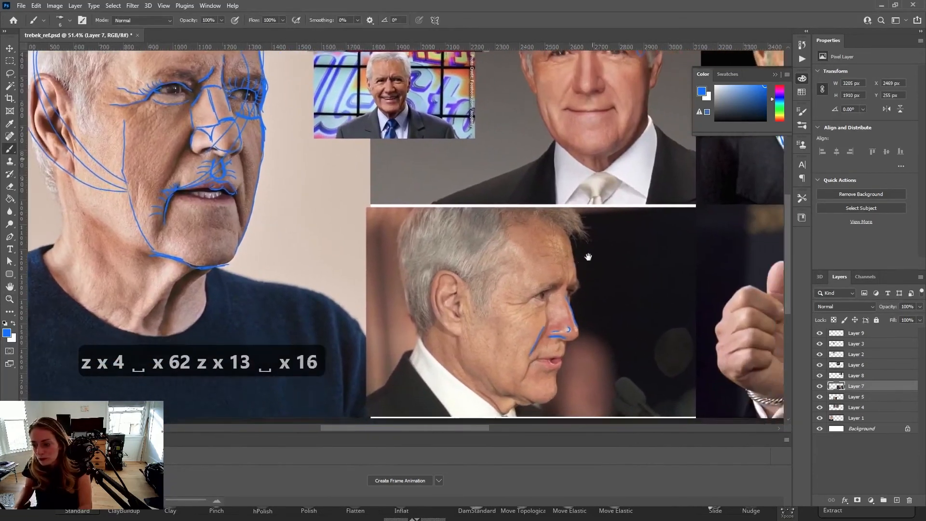
pyautogui.moveTo(631, 267); pyautogui.dragTo(514, 215)
pyautogui.press('space')
pyautogui.press('z')
pyautogui.moveTo(464, 276); pyautogui.dragTo(572, 276)
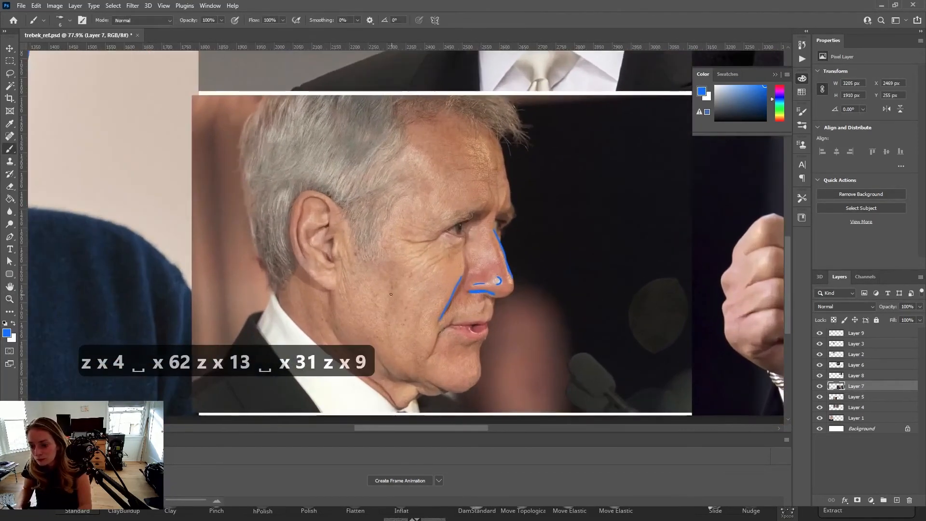
# - Try strokes for the cheek hollow and the cheekbone's lower edge on the profile portrait, undoing each one
pyautogui.press('z')
pyautogui.moveTo(386, 284); pyautogui.dragTo(378, 273)
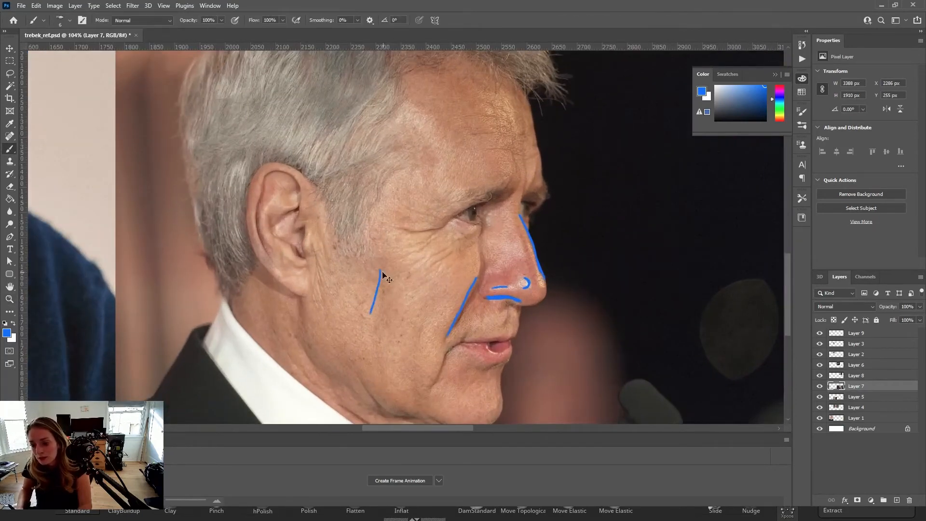
pyautogui.hotkey('ctrl', 'z')
pyautogui.moveTo(371, 252); pyautogui.dragTo(440, 282)
pyautogui.hotkey('ctrl', 'z')
pyautogui.moveTo(380, 217)
pyautogui.mouseDown()
pyautogui.moveTo(455, 260)
pyautogui.moveTo(444, 296)
pyautogui.mouseUp()
pyautogui.moveTo(363, 254); pyautogui.dragTo(456, 295)
pyautogui.hotkey('ctrl', 'z')
pyautogui.hotkey('ctrl', 'z')
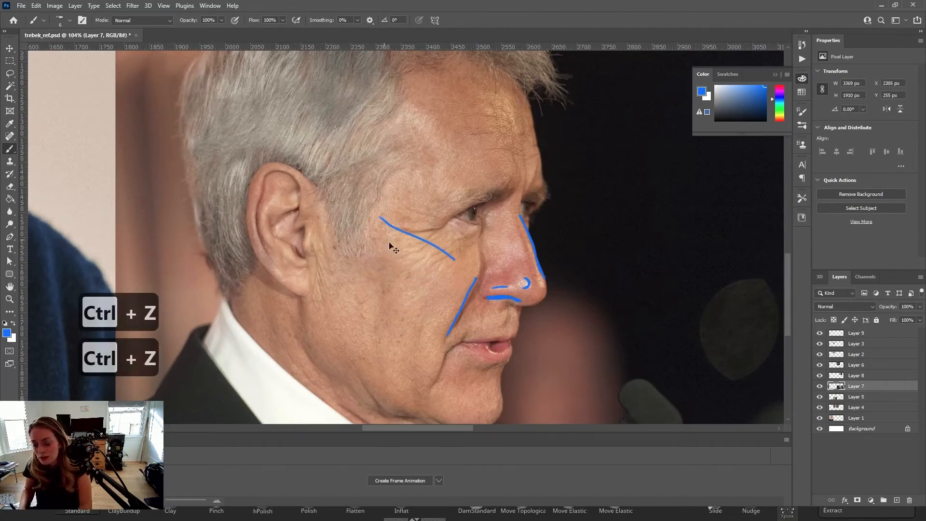
pyautogui.hotkey('ctrl', 'z')
# - Draw a slightly curved vertical line down the middle of the profile portrait's cheek, undoing rejected attempts
pyautogui.moveTo(383, 275); pyautogui.dragTo(375, 338)
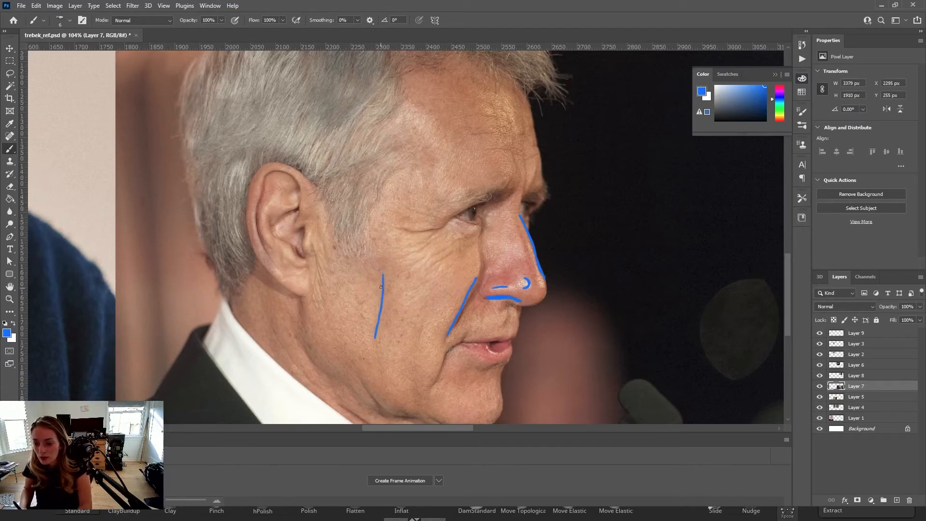
pyautogui.hotkey('ctrl', 'z')
pyautogui.hotkey('ctrl', 'z')
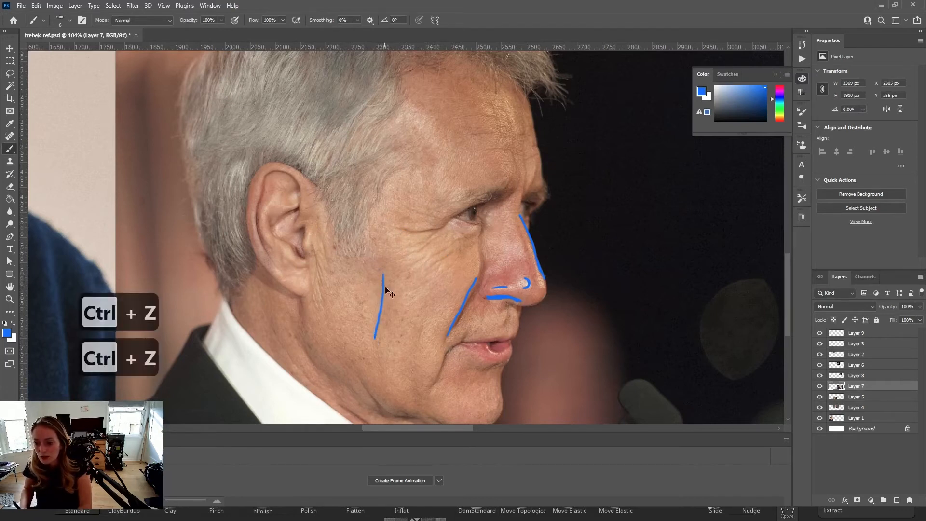
pyautogui.moveTo(383, 278); pyautogui.dragTo(383, 364)
pyautogui.hotkey('ctrl', 'z')
pyautogui.moveTo(427, 292)
pyautogui.mouseDown()
pyautogui.moveTo(420, 241)
pyautogui.moveTo(369, 243)
pyautogui.moveTo(375, 298)
pyautogui.mouseUp()
pyautogui.press('z')
pyautogui.hotkey('ctrl', 'z')
pyautogui.press('b')
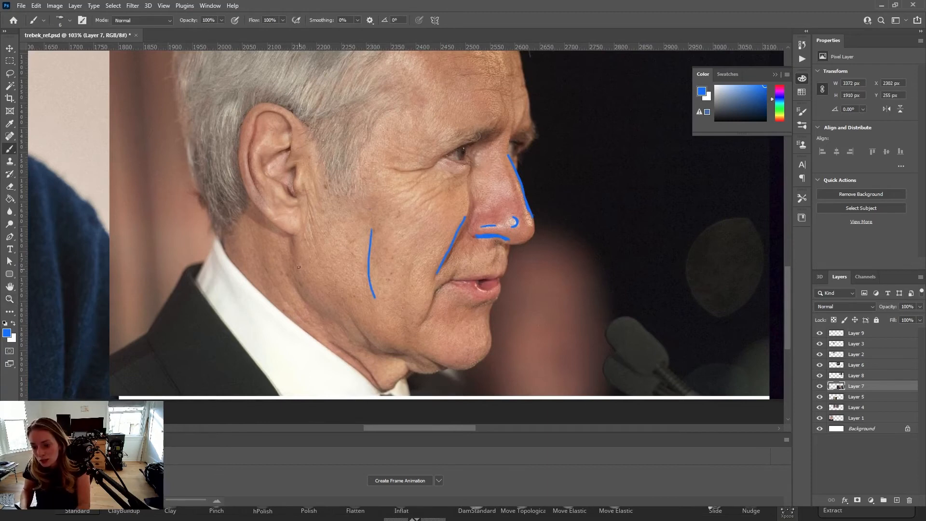
# - Trace the jawline from below the ear to under the chin, and add a short stroke beside the cheek line
pyautogui.moveTo(296, 277); pyautogui.dragTo(296, 280)
pyautogui.moveTo(303, 301)
pyautogui.mouseDown()
pyautogui.moveTo(339, 328)
pyautogui.moveTo(387, 344)
pyautogui.mouseUp()
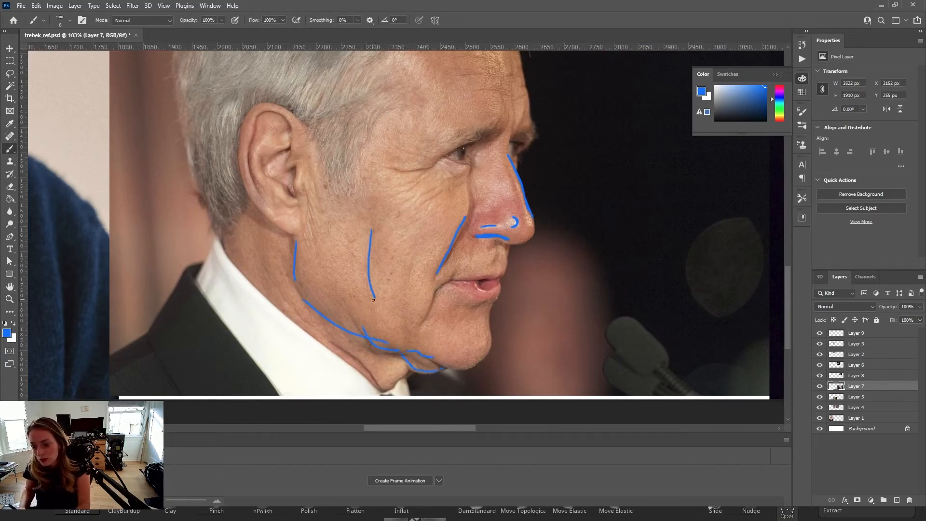
pyautogui.moveTo(372, 279); pyautogui.dragTo(377, 252)
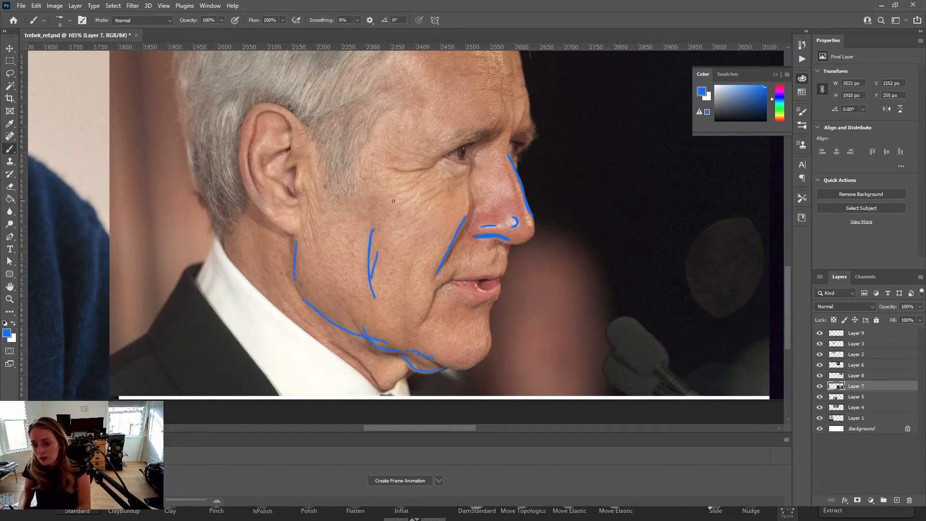
# - Outline an oval cheekbone mass below the eye with hatch strokes inside, and draw flowing lines down the cheek toward the jaw
pyautogui.moveTo(440, 190); pyautogui.dragTo(414, 181)
pyautogui.moveTo(382, 202)
pyautogui.mouseDown()
pyautogui.moveTo(443, 218)
pyautogui.moveTo(431, 185)
pyautogui.mouseUp()
pyautogui.moveTo(391, 222); pyautogui.dragTo(381, 295)
pyautogui.moveTo(421, 234); pyautogui.dragTo(400, 309)
pyautogui.moveTo(320, 211)
pyautogui.mouseDown()
pyautogui.moveTo(327, 266)
pyautogui.moveTo(366, 327)
pyautogui.mouseUp()
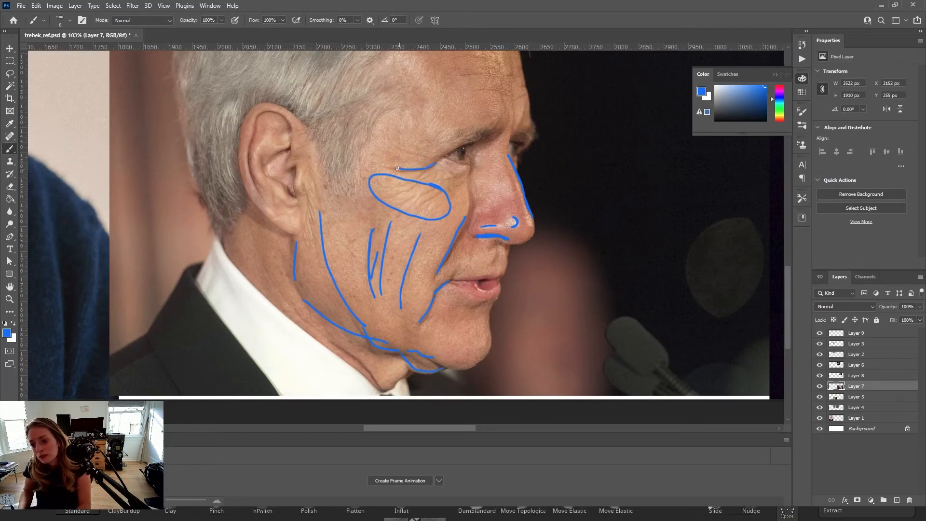
pyautogui.moveTo(417, 199)
pyautogui.mouseDown()
pyautogui.moveTo(431, 191)
pyautogui.moveTo(396, 194)
pyautogui.mouseUp()
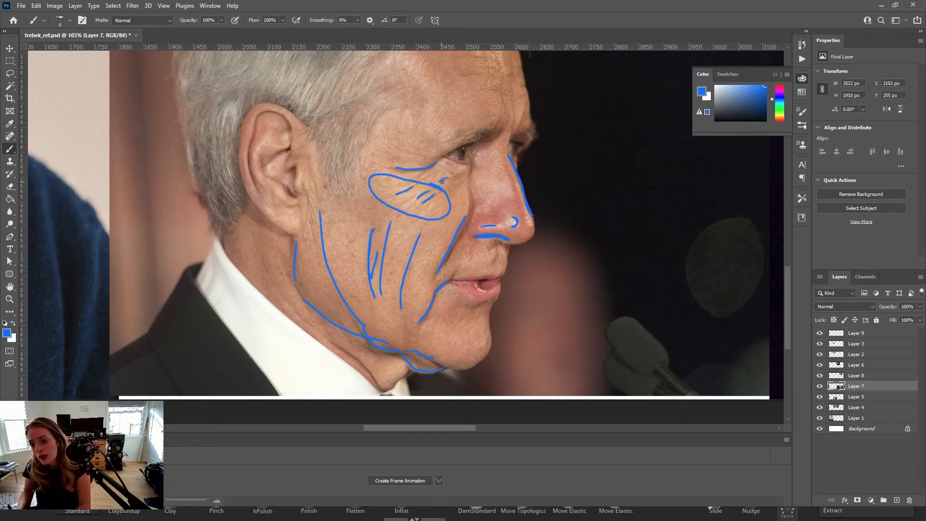
# - Draw a straight line across the top of the profile's nose from the inner eye corner to the bridge, undoing rejected attempts
pyautogui.moveTo(462, 228); pyautogui.dragTo(435, 215)
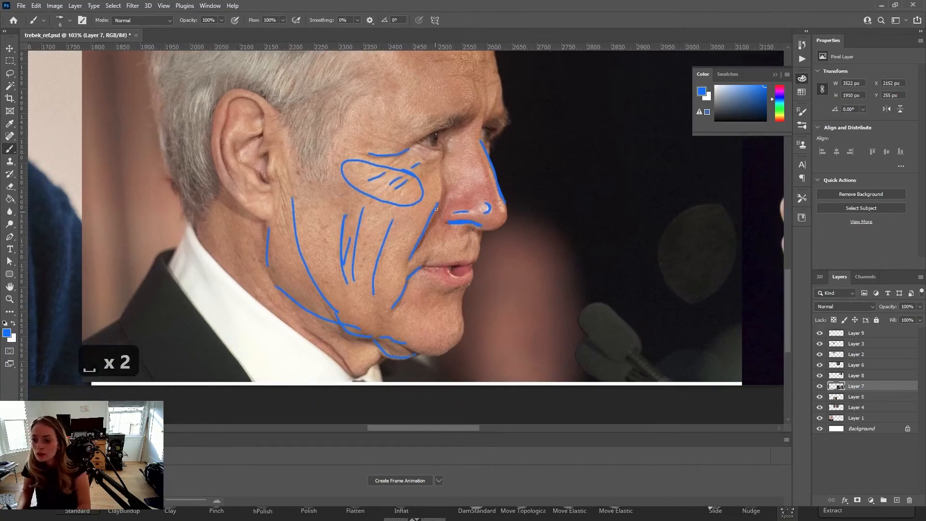
pyautogui.press('z')
pyautogui.press('space')
pyautogui.moveTo(446, 183); pyautogui.dragTo(418, 201)
pyautogui.press('z')
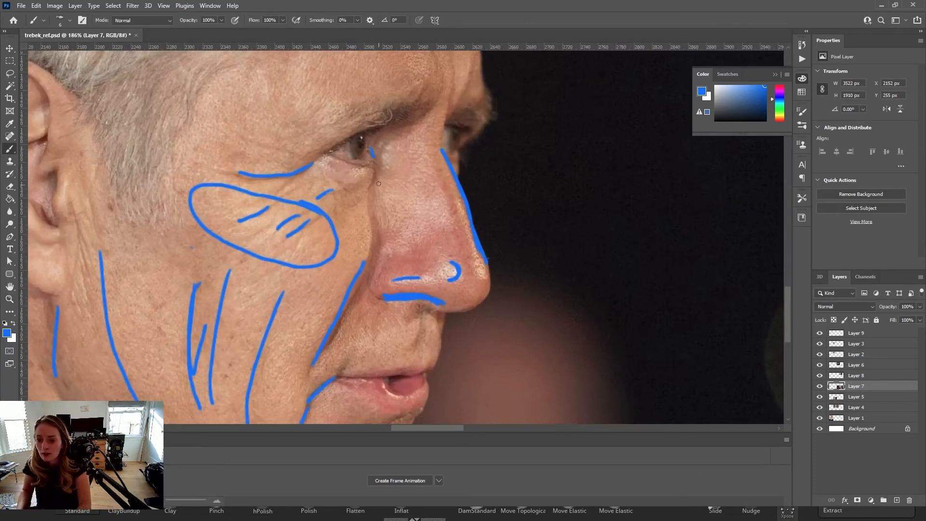
pyautogui.hotkey('ctrl', 'z')
pyautogui.hotkey('ctrl', 'z')
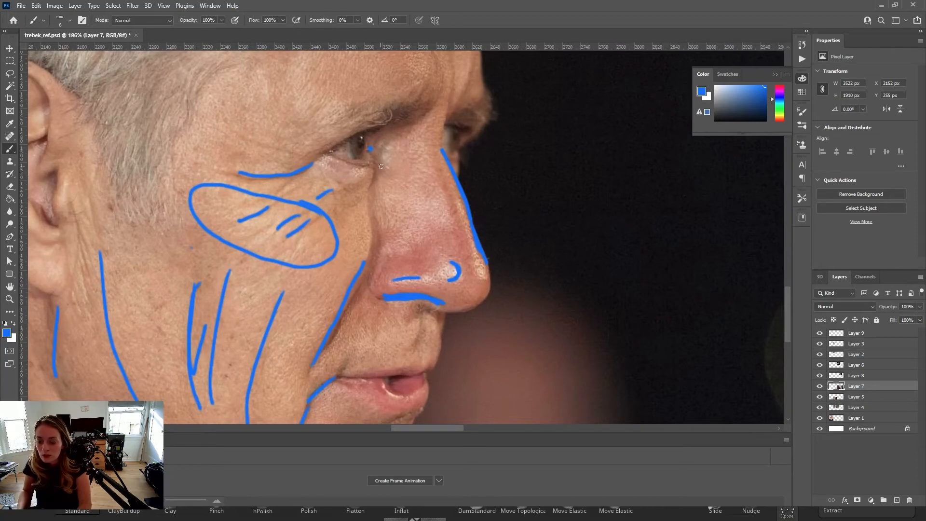
pyautogui.moveTo(412, 147); pyautogui.dragTo(438, 145)
pyautogui.hotkey('ctrl', 'z')
pyautogui.moveTo(375, 148); pyautogui.dragTo(441, 145)
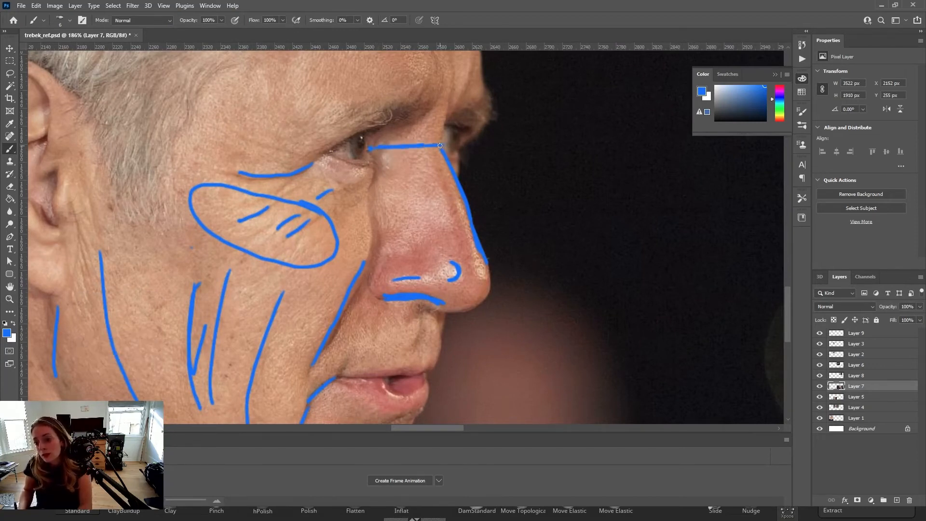
pyautogui.hotkey('ctrl', 'z')
pyautogui.moveTo(370, 148); pyautogui.dragTo(441, 144)
# - Add a short stroke from the nose bridge up toward the brow and trace the nose's side plane down to the nostril wing
pyautogui.moveTo(446, 100)
pyautogui.mouseDown()
pyautogui.moveTo(433, 144)
pyautogui.moveTo(446, 99)
pyautogui.mouseUp()
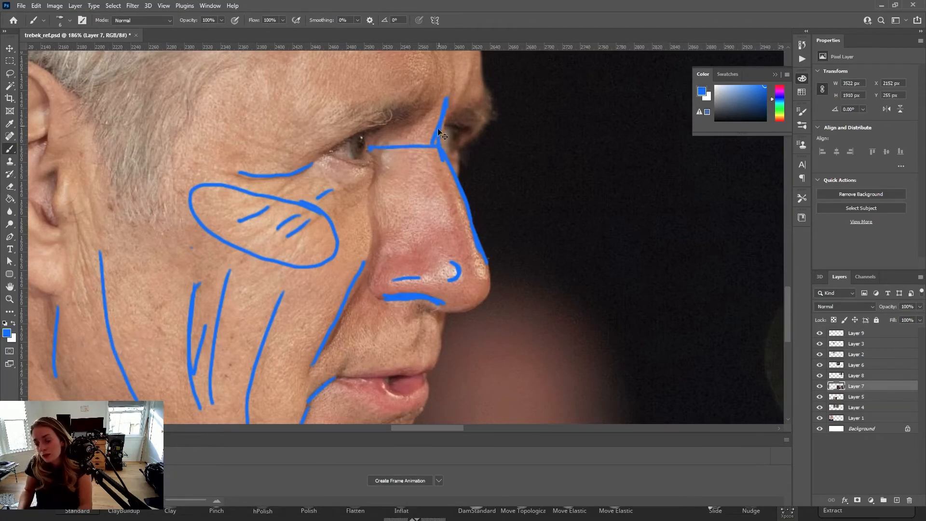
pyautogui.moveTo(379, 167); pyautogui.dragTo(384, 238)
pyautogui.hotkey('ctrl', 'z')
pyautogui.hotkey('ctrl', 'z')
pyautogui.moveTo(380, 150)
pyautogui.mouseDown()
pyautogui.moveTo(376, 216)
pyautogui.moveTo(386, 239)
pyautogui.moveTo(375, 285)
pyautogui.mouseUp()
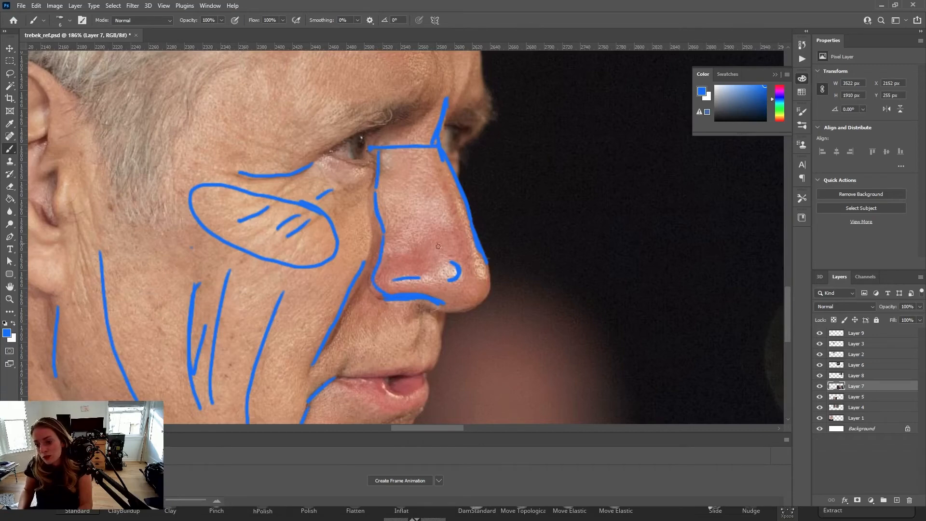
# - Draw a curved boundary separating the profile's nose bridge from the tip and wing, and close the outline beneath the tip
pyautogui.press('z')
pyautogui.moveTo(517, 225)
pyautogui.mouseDown()
pyautogui.moveTo(471, 230)
pyautogui.moveTo(503, 258)
pyautogui.moveTo(507, 283)
pyautogui.moveTo(515, 271)
pyautogui.moveTo(526, 275)
pyautogui.mouseUp()
pyautogui.press('space')
pyautogui.press('z')
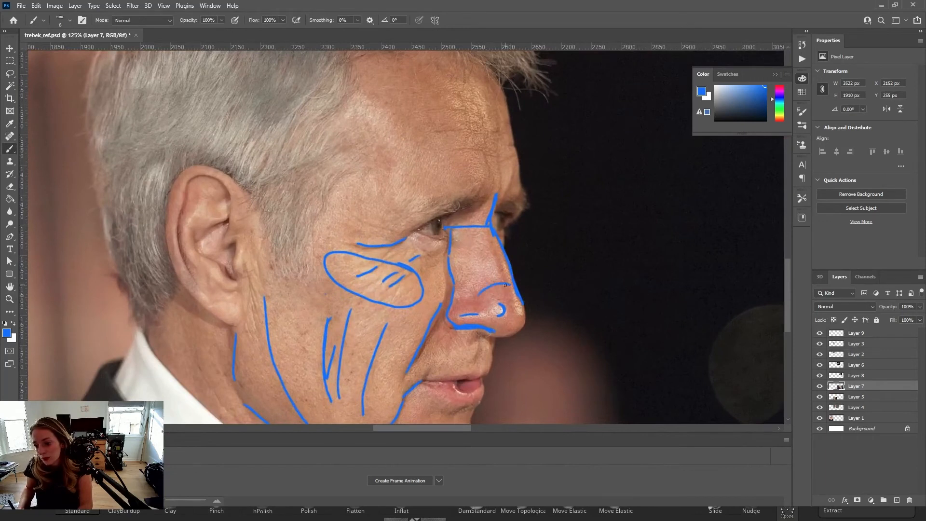
pyautogui.hotkey('ctrl', 'z')
pyautogui.moveTo(480, 296)
pyautogui.mouseDown()
pyautogui.moveTo(513, 286)
pyautogui.moveTo(518, 300)
pyautogui.moveTo(478, 308)
pyautogui.mouseUp()
pyautogui.hotkey('ctrl', 'z')
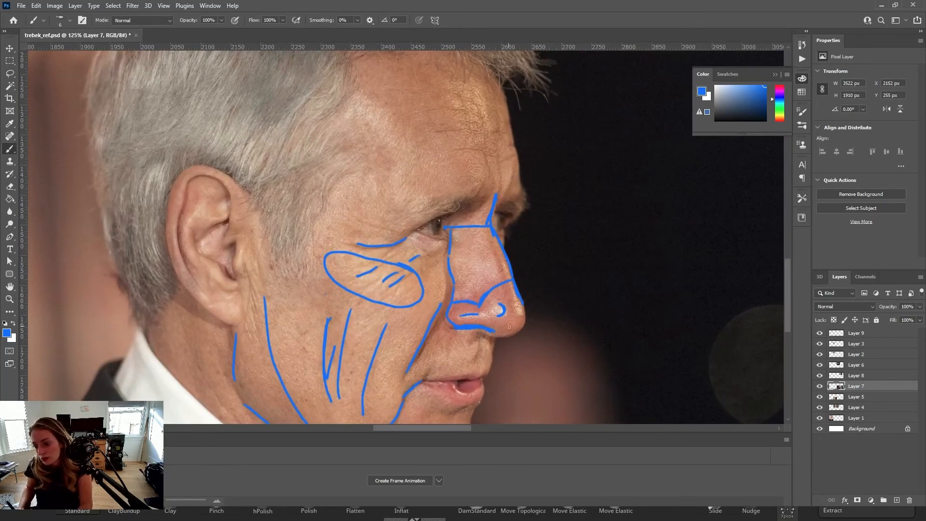
pyautogui.press('z')
pyautogui.press('z')
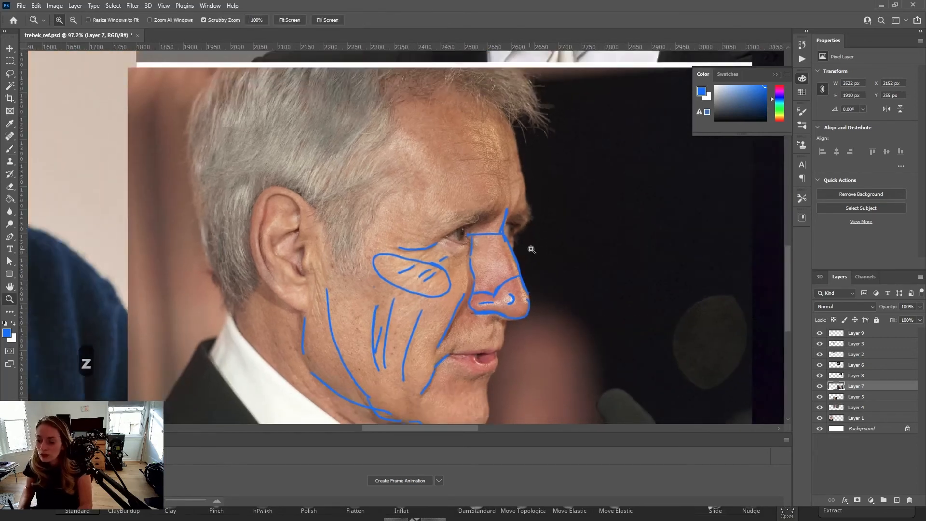
# - Compare the marked-up profile's face shapes with the other portraits on the reference sheet
pyautogui.press('space')
pyautogui.press('z')
pyautogui.press('z')
pyautogui.press('z')
pyautogui.press('z')
pyautogui.press('space')
pyautogui.moveTo(488, 237); pyautogui.dragTo(439, 211)
pyautogui.press('z')
pyautogui.press('space')
pyautogui.moveTo(478, 198); pyautogui.dragTo(491, 296)
pyautogui.moveTo(516, 253); pyautogui.dragTo(473, 233)
pyautogui.press('z')
pyautogui.moveTo(509, 219); pyautogui.dragTo(487, 212)
pyautogui.press('space')
pyautogui.moveTo(495, 201); pyautogui.dragTo(396, 264)
pyautogui.press('z')
pyautogui.moveTo(497, 246); pyautogui.dragTo(521, 213)
pyautogui.press('space')
pyautogui.press('z')
pyautogui.moveTo(249, 205); pyautogui.dragTo(424, 248)
pyautogui.press('space')
pyautogui.press('z')
pyautogui.moveTo(394, 198); pyautogui.dragTo(381, 199)
pyautogui.press('space')
pyautogui.moveTo(492, 174); pyautogui.dragTo(395, 210)
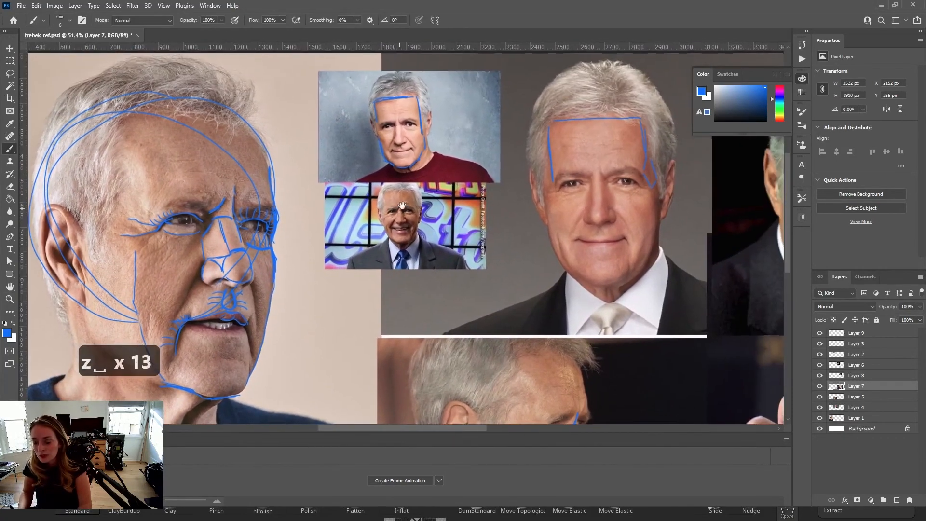
# - Go over the forehead outline on the small red-sweater portrait
pyautogui.press('z')
pyautogui.moveTo(406, 110); pyautogui.dragTo(440, 141)
pyautogui.press('space')
pyautogui.moveTo(413, 247); pyautogui.dragTo(420, 169)
pyautogui.press('space')
pyautogui.moveTo(382, 208); pyautogui.dragTo(367, 296)
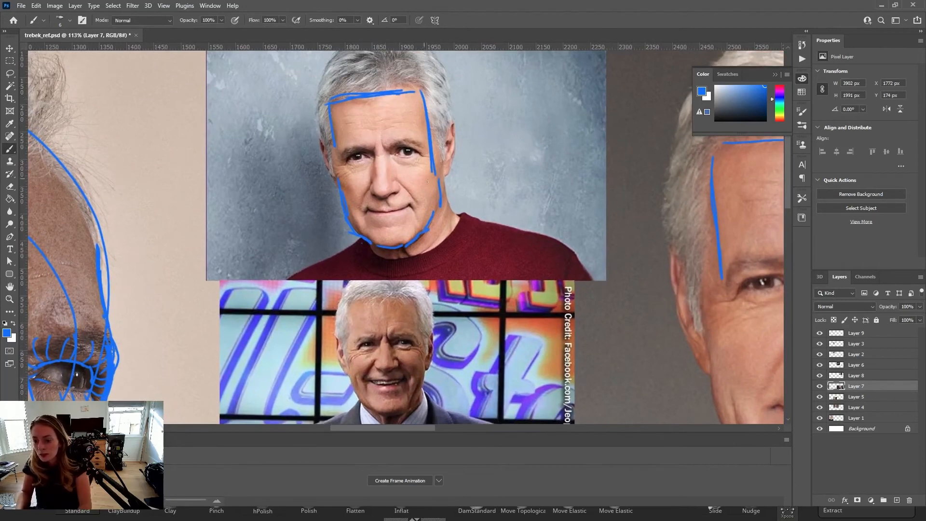
# - Draw a short horizontal crease line between the lower lip and chin on the large three-quarter portrait
pyautogui.press('z')
pyautogui.moveTo(486, 250); pyautogui.dragTo(460, 250)
pyautogui.press('space')
pyautogui.moveTo(623, 340); pyautogui.dragTo(490, 248)
pyautogui.press('z')
pyautogui.moveTo(526, 265)
pyautogui.mouseDown()
pyautogui.moveTo(502, 259)
pyautogui.moveTo(514, 259)
pyautogui.mouseUp()
pyautogui.press('b')
pyautogui.press('space')
pyautogui.moveTo(568, 296)
pyautogui.mouseDown()
pyautogui.moveTo(444, 283)
pyautogui.moveTo(405, 253)
pyautogui.mouseUp()
pyautogui.press('z')
pyautogui.moveTo(622, 270); pyautogui.dragTo(554, 263)
pyautogui.press('z')
pyautogui.moveTo(387, 292); pyautogui.dragTo(449, 292)
pyautogui.press('space')
pyautogui.moveTo(322, 318); pyautogui.dragTo(521, 248)
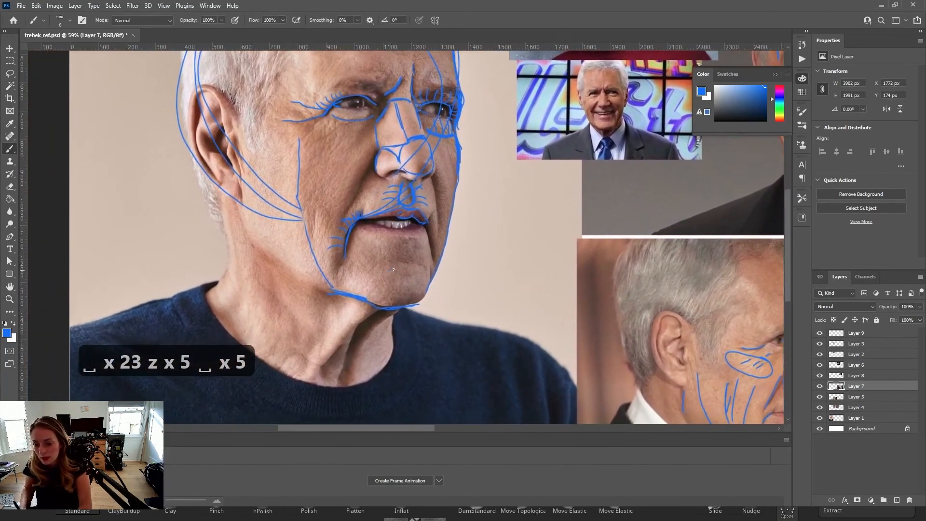
pyautogui.hotkey('ctrl', 'z')
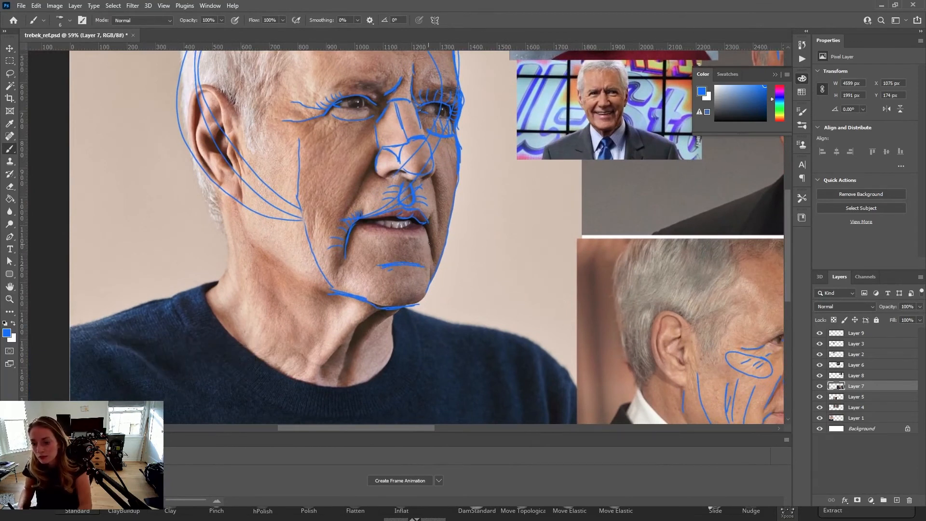
# - Go to the grey-suit portrait with the striped tie and make Layer 9 the active layer
pyautogui.press('z')
pyautogui.moveTo(490, 266); pyautogui.dragTo(91, 278)
pyautogui.press('space')
pyautogui.moveTo(388, 233)
pyautogui.mouseDown()
pyautogui.moveTo(177, 209)
pyautogui.moveTo(340, 206)
pyautogui.mouseUp()
pyautogui.press('z')
pyautogui.moveTo(485, 269); pyautogui.dragTo(509, 270)
pyautogui.moveTo(452, 303); pyautogui.dragTo(475, 302)
pyautogui.press('space')
pyautogui.moveTo(464, 152); pyautogui.dragTo(446, 363)
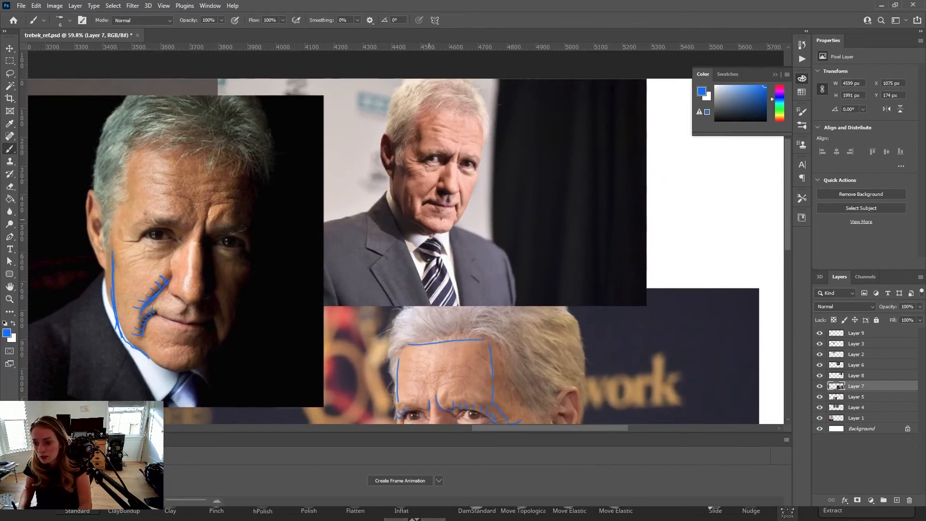
pyautogui.press('b')
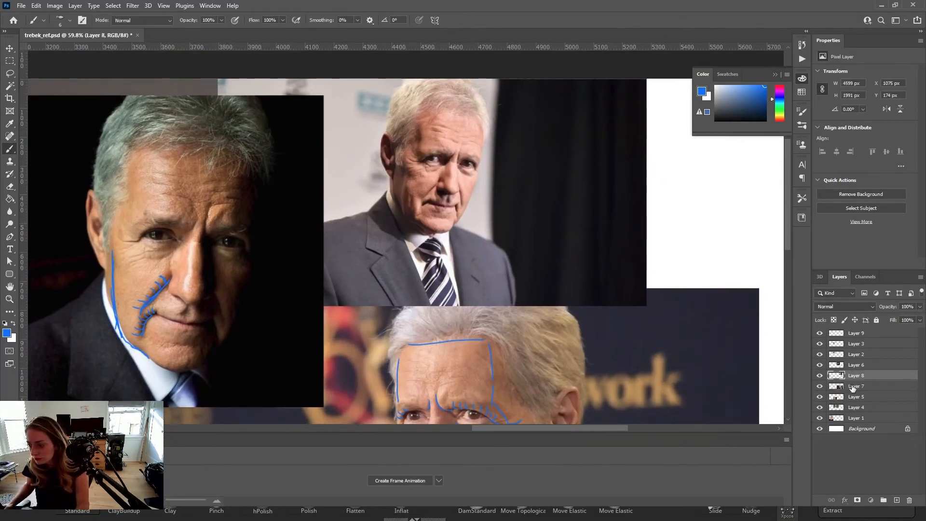
pyautogui.click(858, 334)
# - Draw a chin crease below the lips and a vertical line down the side of the cheek on the grey-suit portrait
pyautogui.press('z')
pyautogui.moveTo(437, 216)
pyautogui.mouseDown()
pyautogui.moveTo(472, 216)
pyautogui.moveTo(422, 220)
pyautogui.moveTo(417, 208)
pyautogui.moveTo(570, 213)
pyautogui.moveTo(540, 213)
pyautogui.mouseUp()
pyautogui.press('z')
pyautogui.press('space')
pyautogui.press('z')
pyautogui.press('space')
pyautogui.moveTo(480, 229); pyautogui.dragTo(457, 216)
pyautogui.press('z')
pyautogui.moveTo(530, 146)
pyautogui.mouseDown()
pyautogui.moveTo(536, 194)
pyautogui.moveTo(539, 165)
pyautogui.moveTo(536, 193)
pyautogui.mouseUp()
pyautogui.press('b')
pyautogui.hotkey('ctrl', 'z')
pyautogui.press('z')
pyautogui.moveTo(514, 232); pyautogui.dragTo(434, 261)
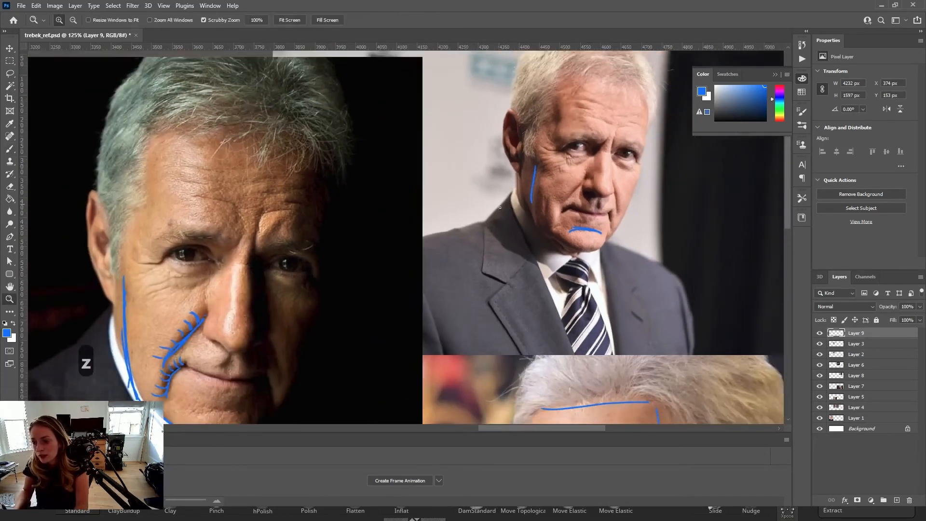
# - Add a short downward stroke to the cheek lines on the profile portrait
pyautogui.press('space')
pyautogui.moveTo(374, 285); pyautogui.dragTo(614, 178)
pyautogui.moveTo(340, 340); pyautogui.dragTo(492, 241)
pyautogui.press('z')
pyautogui.press('space')
pyautogui.moveTo(381, 344); pyautogui.dragTo(494, 187)
pyautogui.press('z')
pyautogui.moveTo(493, 187); pyautogui.dragTo(514, 187)
pyautogui.moveTo(421, 199); pyautogui.dragTo(416, 228)
# - Try strokes down the cheek and beside the mouth on the grey-suit portrait, undoing each one
pyautogui.press('z')
pyautogui.moveTo(578, 169); pyautogui.dragTo(526, 166)
pyautogui.press('space')
pyautogui.moveTo(540, 157); pyautogui.dragTo(241, 354)
pyautogui.moveTo(546, 87)
pyautogui.mouseDown()
pyautogui.moveTo(390, 181)
pyautogui.moveTo(554, 198)
pyautogui.mouseUp()
pyautogui.press('z')
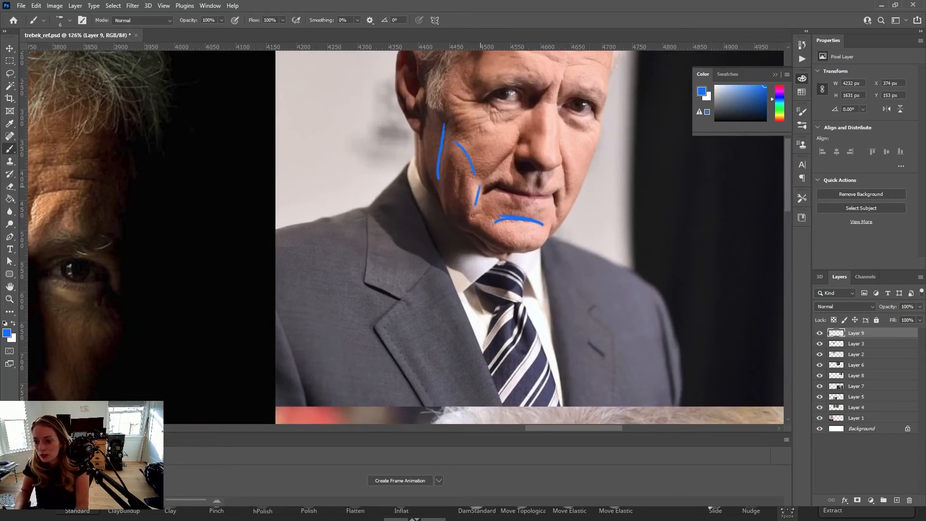
pyautogui.hotkey('ctrl', 'z')
pyautogui.hotkey('ctrl', 'z')
pyautogui.moveTo(485, 198); pyautogui.dragTo(466, 159)
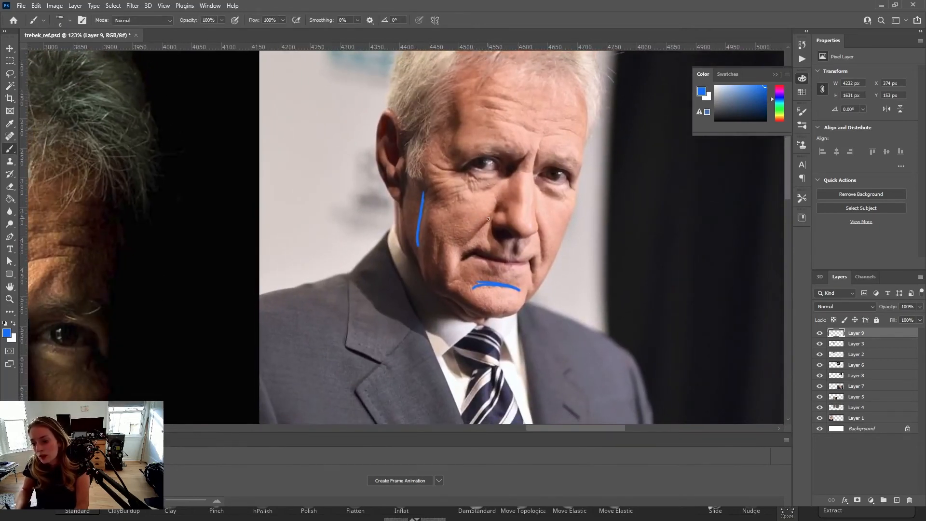
pyautogui.hotkey('ctrl', 'z')
pyautogui.moveTo(427, 217); pyautogui.dragTo(447, 270)
pyautogui.hotkey('ctrl', 'z')
pyautogui.moveTo(434, 217)
pyautogui.mouseDown()
pyautogui.moveTo(401, 217)
pyautogui.moveTo(474, 193)
pyautogui.moveTo(513, 141)
pyautogui.mouseUp()
pyautogui.scroll(-2, 513, 180)
pyautogui.moveTo(565, 184); pyautogui.dragTo(513, 180)
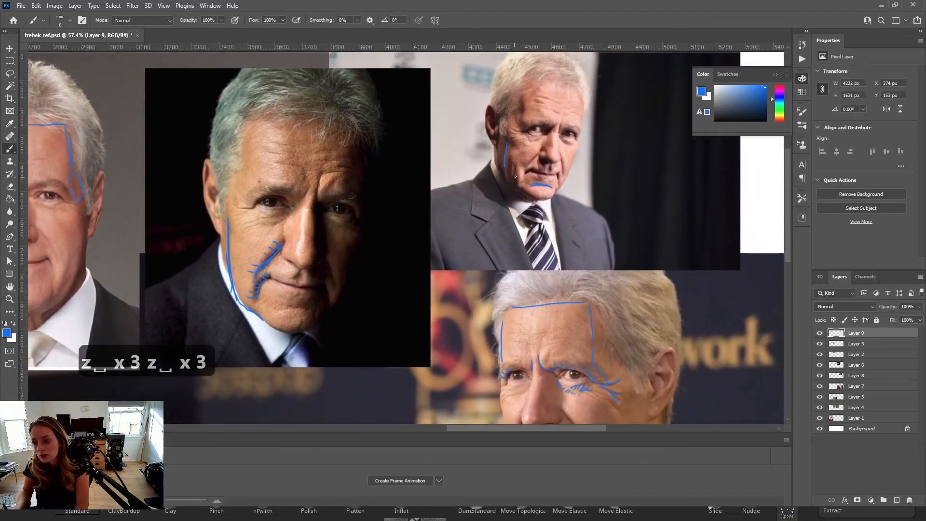
pyautogui.hotkey('ctrl', 'z')
# - Trace both sides of the lower jaw on the large frontal portrait
pyautogui.moveTo(473, 220)
pyautogui.mouseDown()
pyautogui.moveTo(595, 169)
pyautogui.moveTo(531, 193)
pyautogui.moveTo(483, 226)
pyautogui.moveTo(506, 196)
pyautogui.moveTo(519, 200)
pyautogui.moveTo(460, 213)
pyautogui.mouseUp()
pyautogui.press('z')
pyautogui.press('b')
pyautogui.press('z')
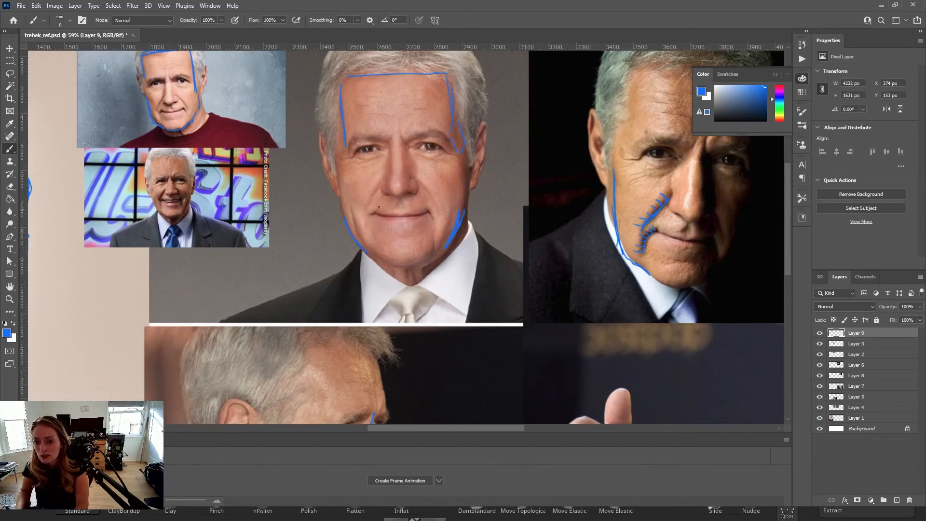
# - Trace the jawline on the large three-quarter portrait from below the earlobe, around the jaw corner and forward toward the chin
pyautogui.moveTo(187, 116); pyautogui.dragTo(218, 180)
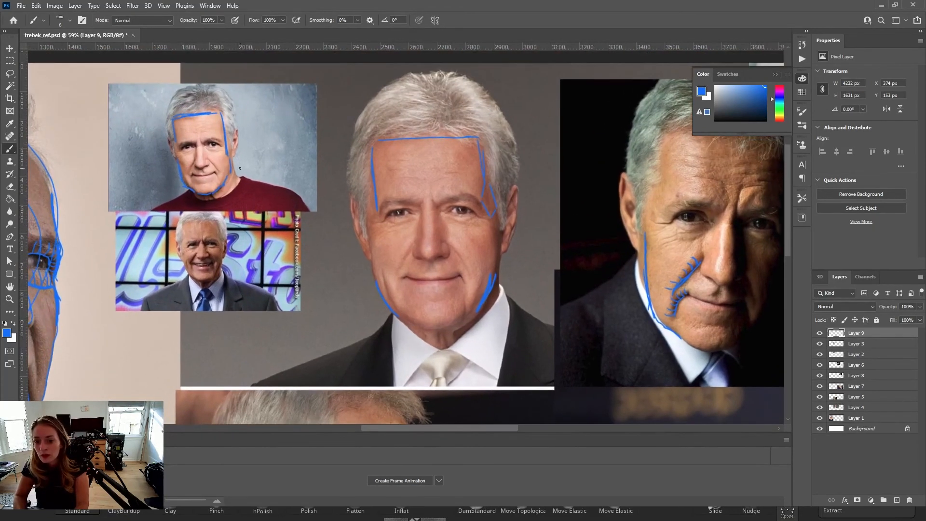
pyautogui.moveTo(274, 199); pyautogui.dragTo(261, 320)
pyautogui.press('b')
pyautogui.moveTo(199, 208)
pyautogui.mouseDown()
pyautogui.moveTo(202, 258)
pyautogui.moveTo(326, 345)
pyautogui.mouseUp()
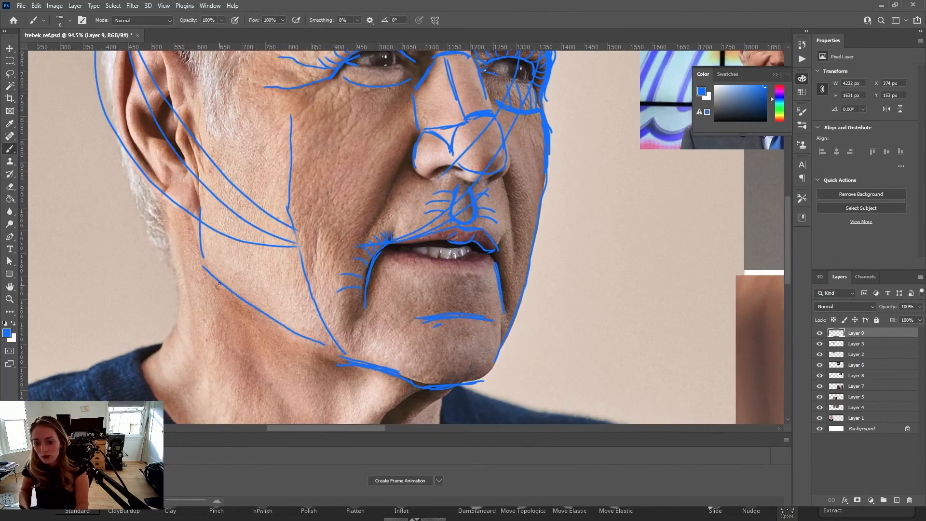
# - Erase the construction arcs crossing the front of the ear and the rear cheek, and strengthen the jawline stroke
pyautogui.press('e')
pyautogui.moveTo(167, 140)
pyautogui.mouseDown()
pyautogui.moveTo(155, 181)
pyautogui.moveTo(191, 150)
pyautogui.moveTo(207, 164)
pyautogui.moveTo(142, 196)
pyautogui.moveTo(143, 128)
pyautogui.moveTo(221, 200)
pyautogui.moveTo(176, 153)
pyautogui.moveTo(147, 177)
pyautogui.moveTo(193, 223)
pyautogui.mouseUp()
pyautogui.press('b')
pyautogui.moveTo(209, 269); pyautogui.dragTo(309, 338)
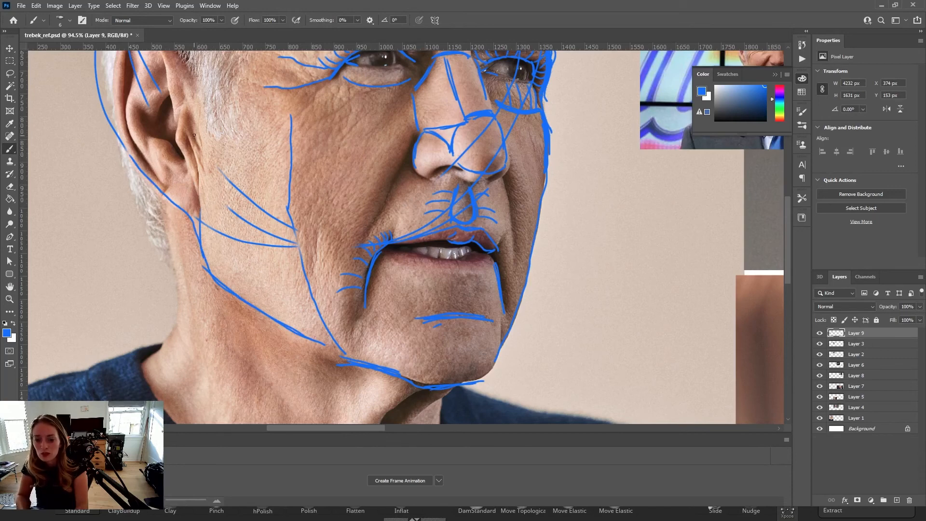
# - Trace the front edge of the ear down to the jaw and add short strokes in front of it
pyautogui.moveTo(189, 132)
pyautogui.mouseDown()
pyautogui.moveTo(200, 170)
pyautogui.moveTo(195, 209)
pyautogui.mouseUp()
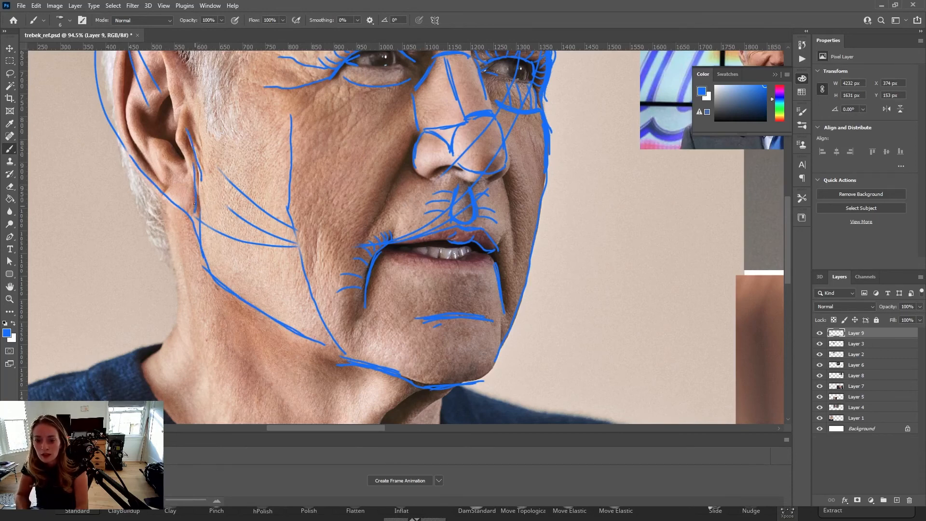
pyautogui.moveTo(199, 129); pyautogui.dragTo(206, 156)
pyautogui.moveTo(211, 123); pyautogui.dragTo(260, 144)
pyautogui.moveTo(260, 143); pyautogui.dragTo(264, 145)
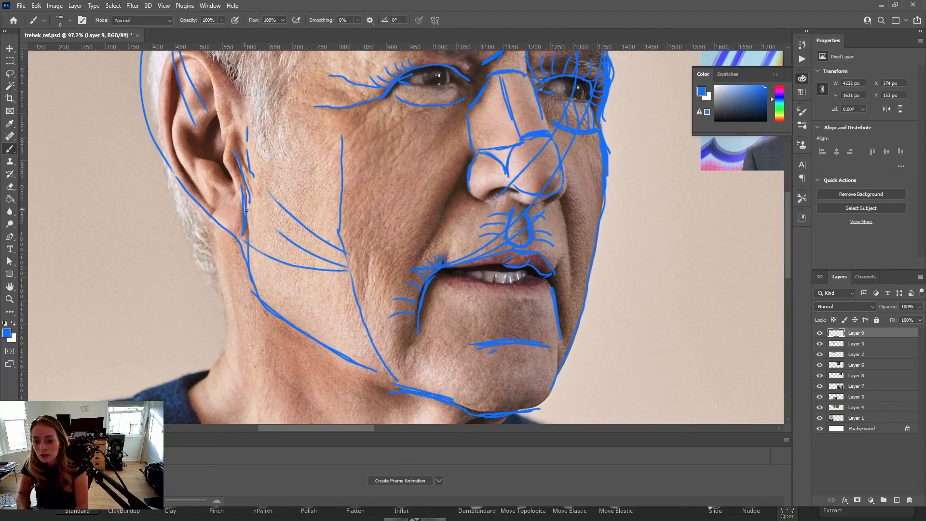
# - Erase the old head arcs crossing the three-quarter portrait's forehead and redraw the forehead contour from the hairline to the brow
pyautogui.moveTo(446, 244); pyautogui.dragTo(405, 228)
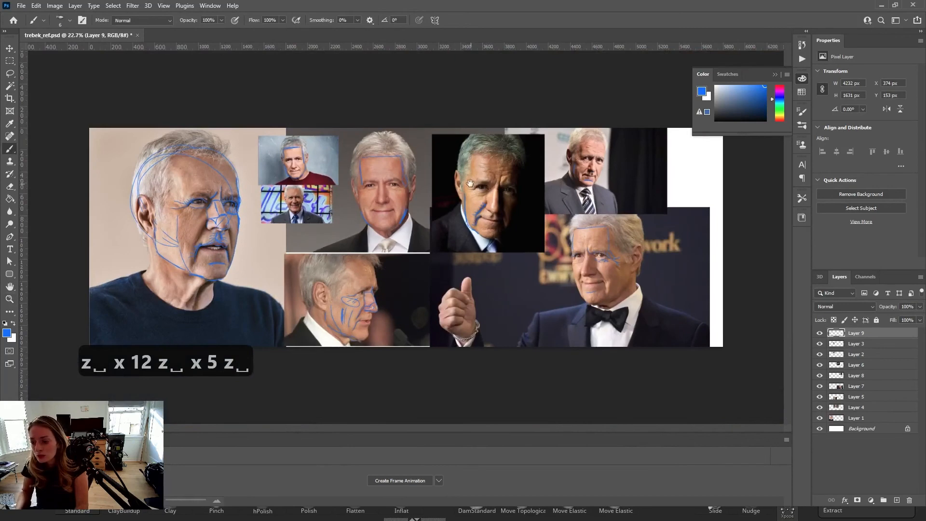
pyautogui.press('x')
pyautogui.press('x')
pyautogui.press('x')
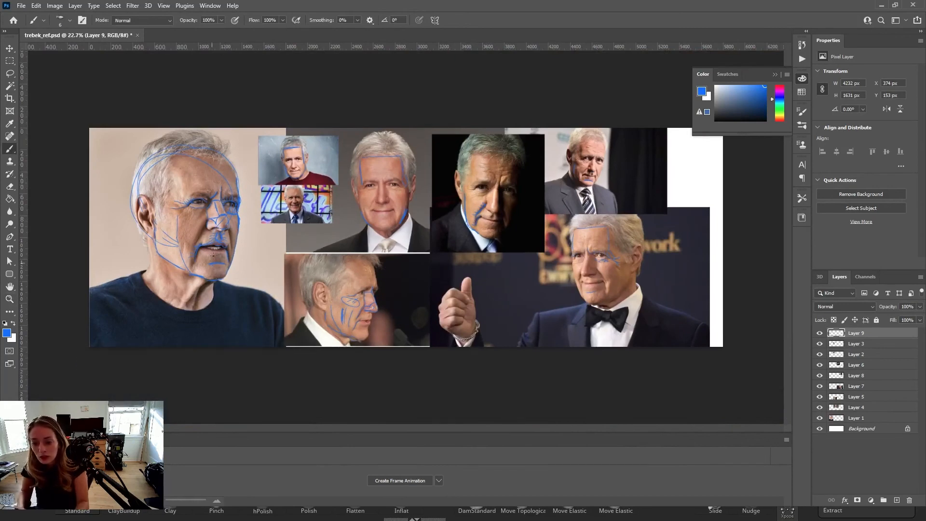
pyautogui.press('z')
pyautogui.moveTo(250, 233); pyautogui.dragTo(276, 243)
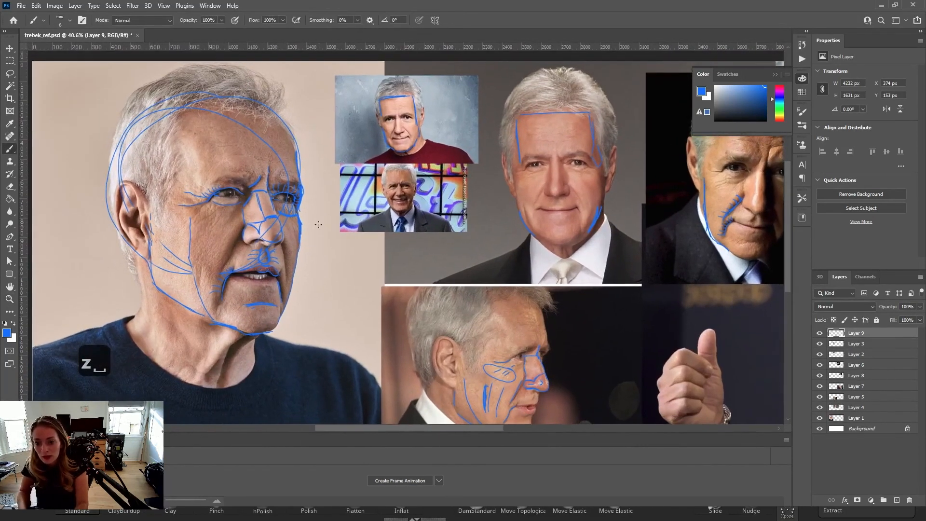
pyautogui.press('e')
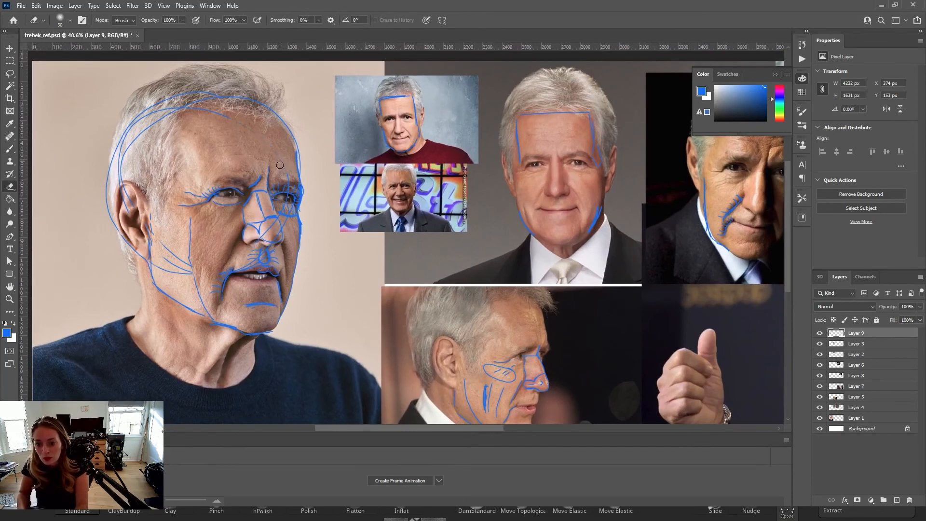
pyautogui.moveTo(284, 160)
pyautogui.mouseDown()
pyautogui.moveTo(299, 177)
pyautogui.moveTo(284, 120)
pyautogui.mouseUp()
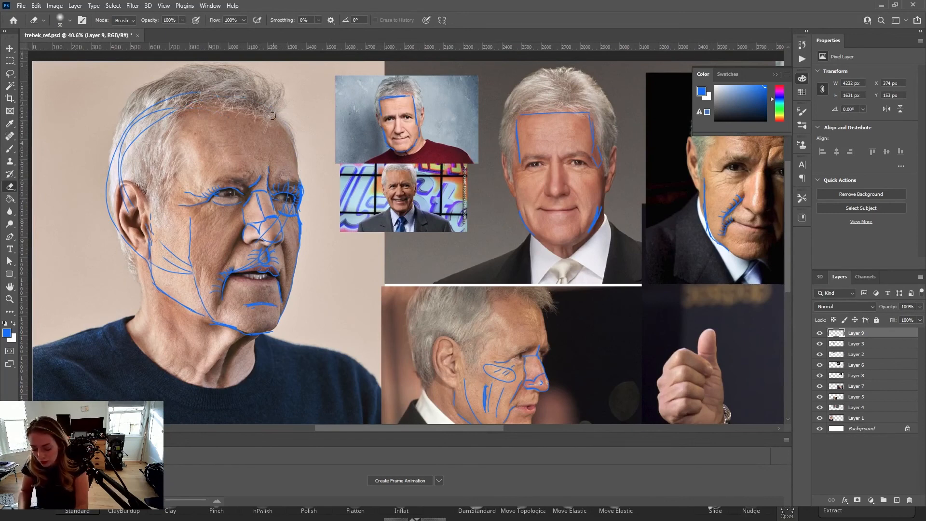
pyautogui.press('b')
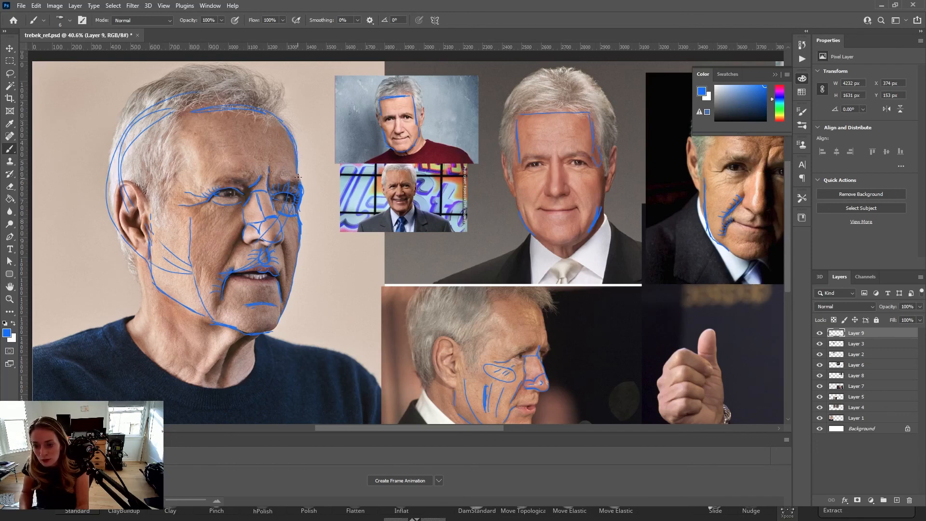
# - Trace the profile portrait's forehead contour, and draw the temple line from the hairline toward the ear on the three-quarter portrait
pyautogui.moveTo(564, 166)
pyautogui.mouseDown()
pyautogui.moveTo(500, 244)
pyautogui.moveTo(491, 235)
pyautogui.mouseUp()
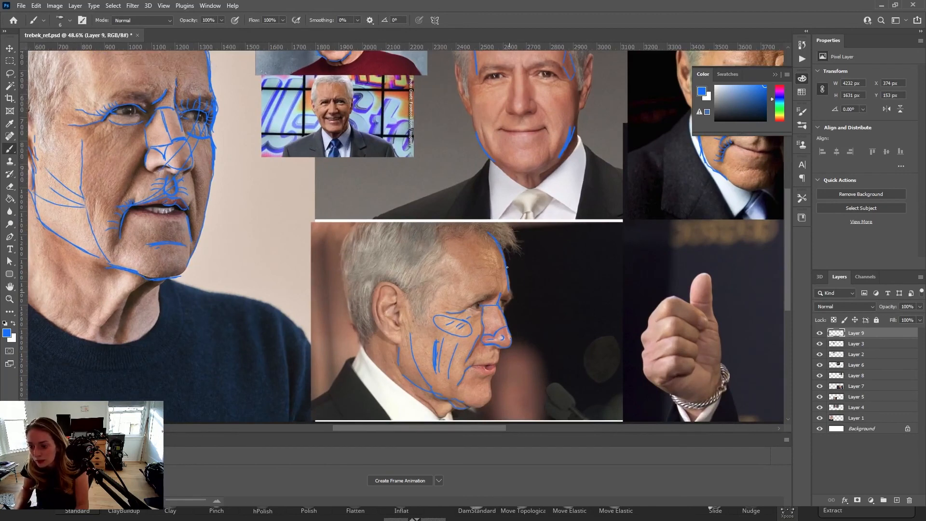
pyautogui.press('z')
pyautogui.moveTo(452, 261)
pyautogui.mouseDown()
pyautogui.moveTo(425, 241)
pyautogui.moveTo(271, 208)
pyautogui.moveTo(296, 204)
pyautogui.moveTo(240, 164)
pyautogui.mouseUp()
pyautogui.press('b')
pyautogui.moveTo(235, 123); pyautogui.dragTo(241, 192)
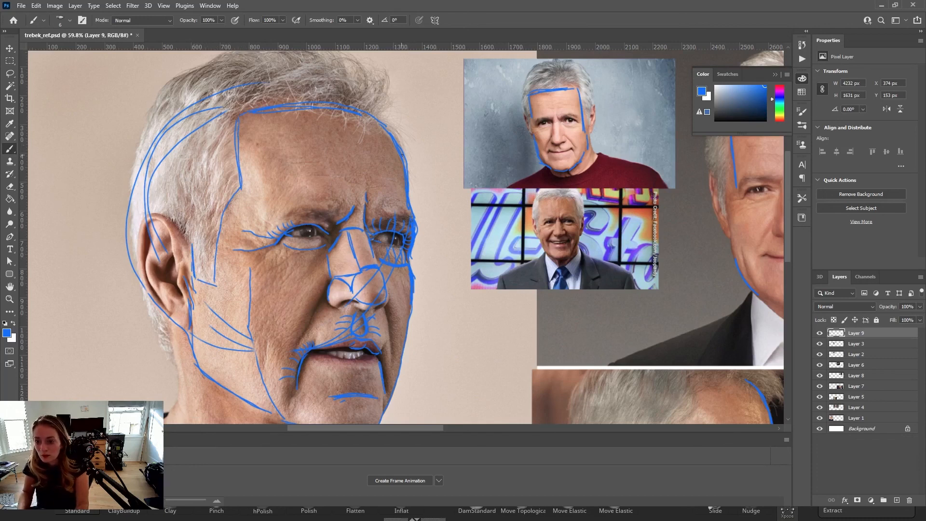
# - Review the construction lines on all the portraits together
pyautogui.press('z')
pyautogui.moveTo(436, 204); pyautogui.dragTo(372, 146)
pyautogui.press('space')
pyautogui.press('z')
pyautogui.moveTo(404, 222); pyautogui.dragTo(377, 215)
pyautogui.press('space')
pyautogui.press('space')
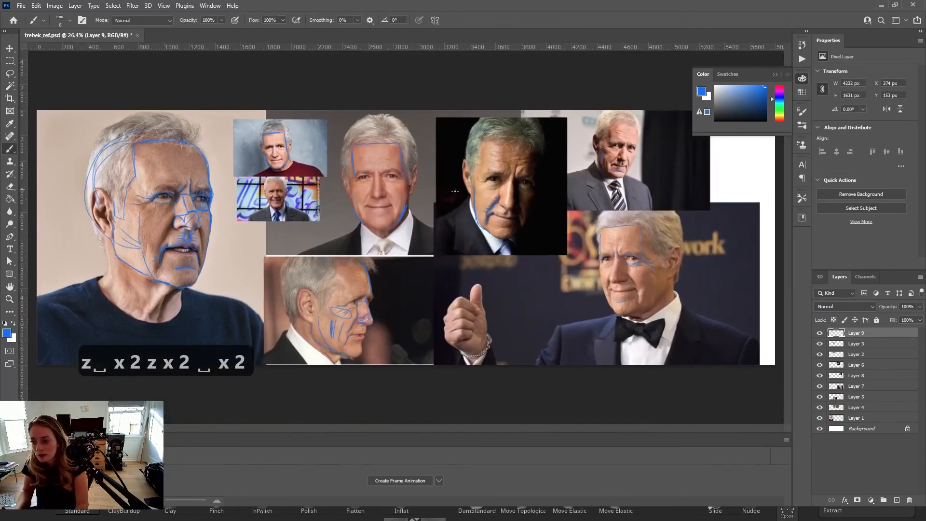
# - Examine the front-facing portrait and its neighbouring reference photos up close with their blue construction lines
pyautogui.press('z')
pyautogui.moveTo(381, 273); pyautogui.dragTo(415, 273)
pyautogui.press('space')
pyautogui.moveTo(384, 242); pyautogui.dragTo(438, 250)
pyautogui.press('z')
pyautogui.press('space')
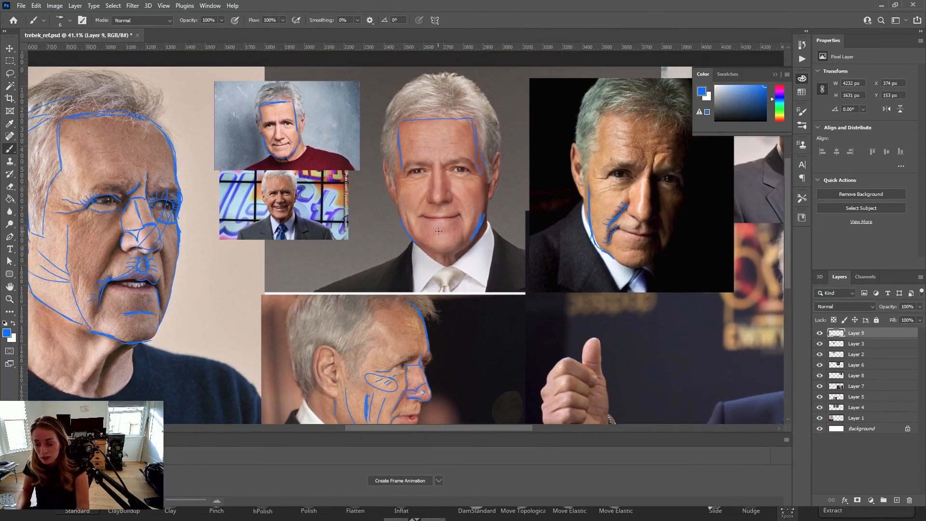
# - Switch to ZBrush to inspect the base head mesh from the front, and return to the reference portraits in Photoshop
pyautogui.hotkey('alt', 'Tab')
pyautogui.click(496, 311)
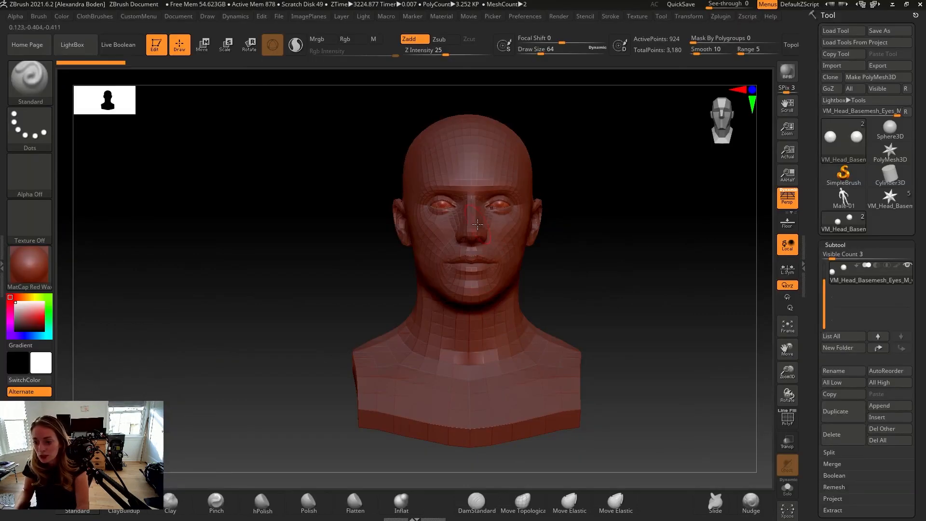
pyautogui.moveTo(559, 190)
pyautogui.mouseDown()
pyautogui.moveTo(559, 201)
pyautogui.moveTo(510, 198)
pyautogui.mouseUp()
pyautogui.press('shift')
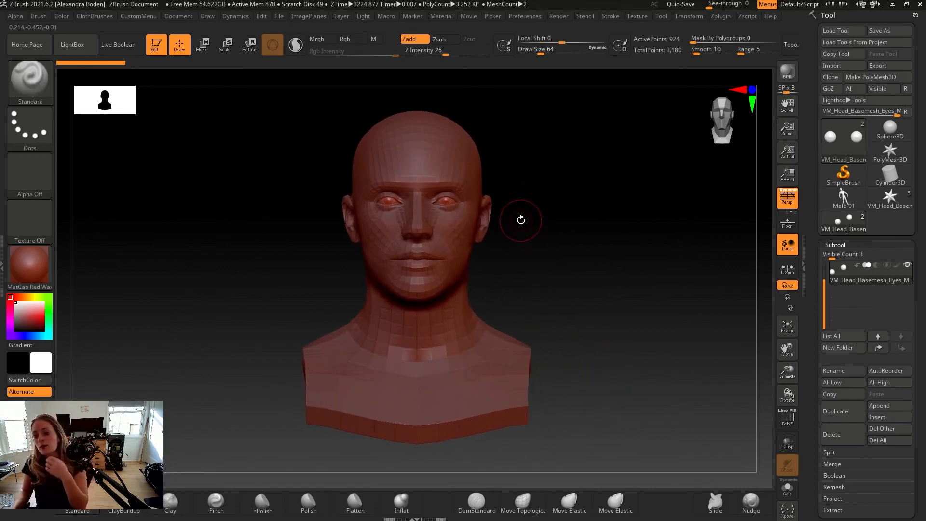
pyautogui.moveTo(521, 213)
pyautogui.mouseDown()
pyautogui.moveTo(514, 218)
pyautogui.moveTo(529, 219)
pyautogui.moveTo(516, 213)
pyautogui.moveTo(502, 247)
pyautogui.moveTo(454, 252)
pyautogui.moveTo(466, 267)
pyautogui.moveTo(531, 267)
pyautogui.mouseUp()
pyautogui.hotkey('alt', 'Tab')
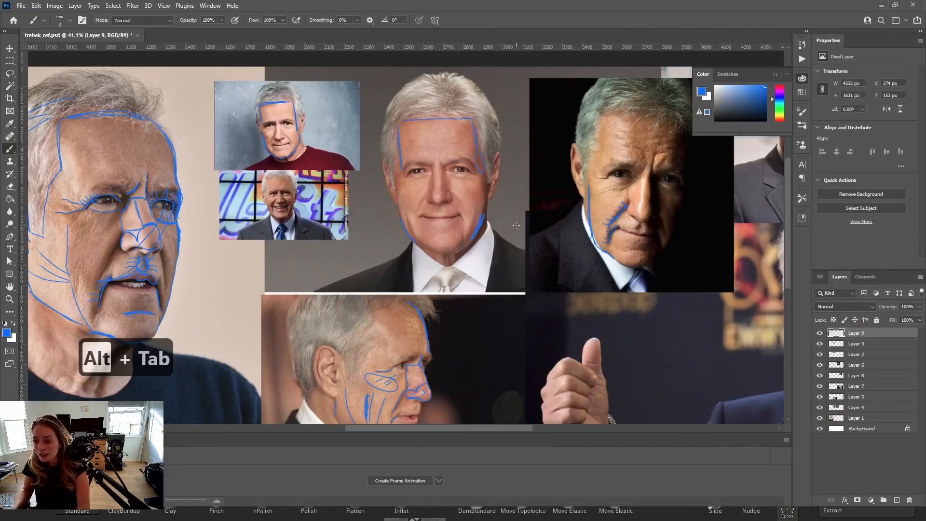